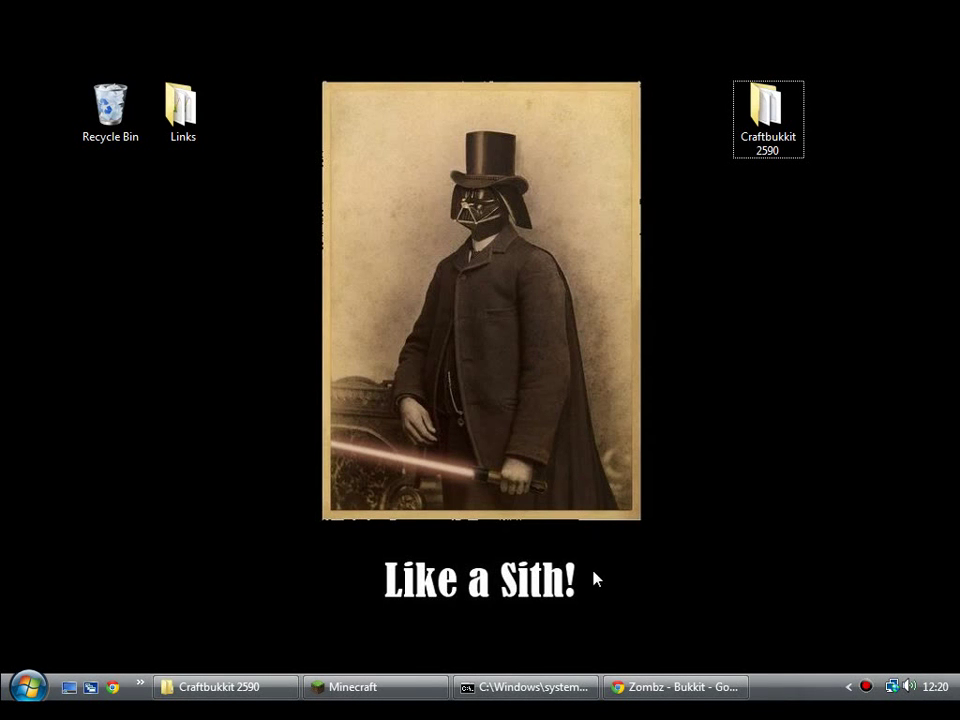
- Bring up the Zombz BukkitDev page, skim it, and highlight the description's opening sentence
{"action": "left_click", "coordinate": [665, 695]}
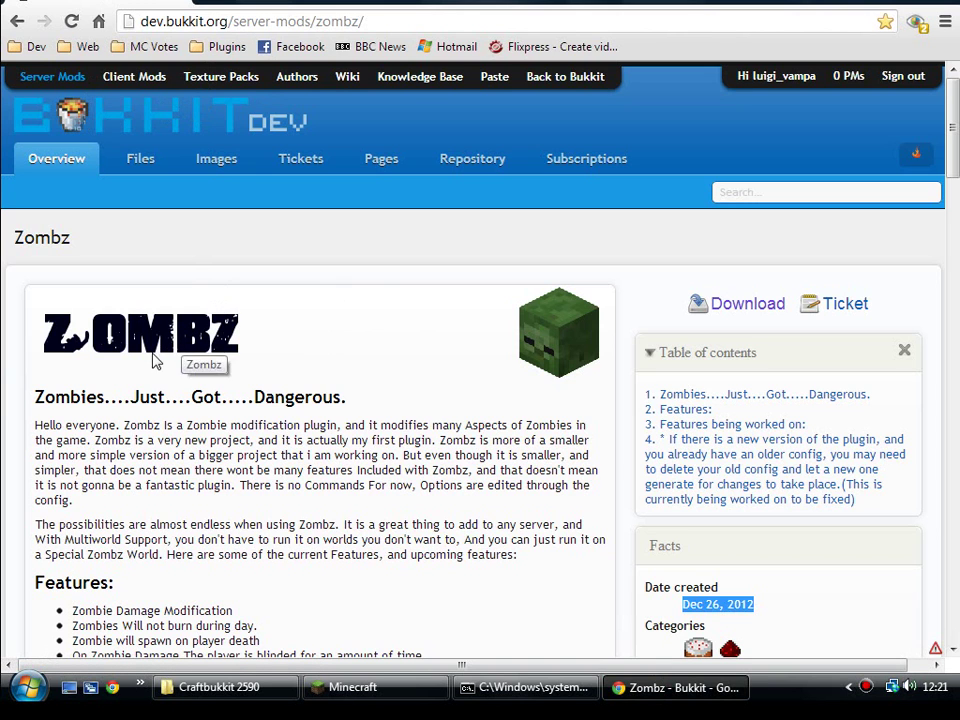
{"action": "left_click", "coordinate": [760, 192]}
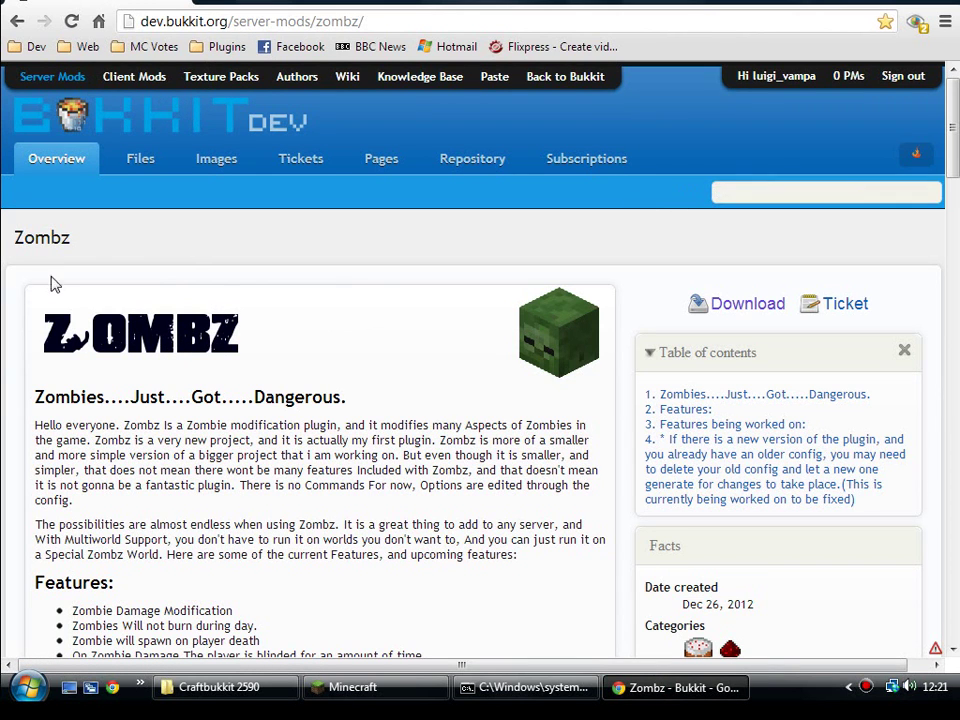
{"action": "scroll", "coordinate": [448, 306], "scroll_direction": "down", "scroll_amount": 5}
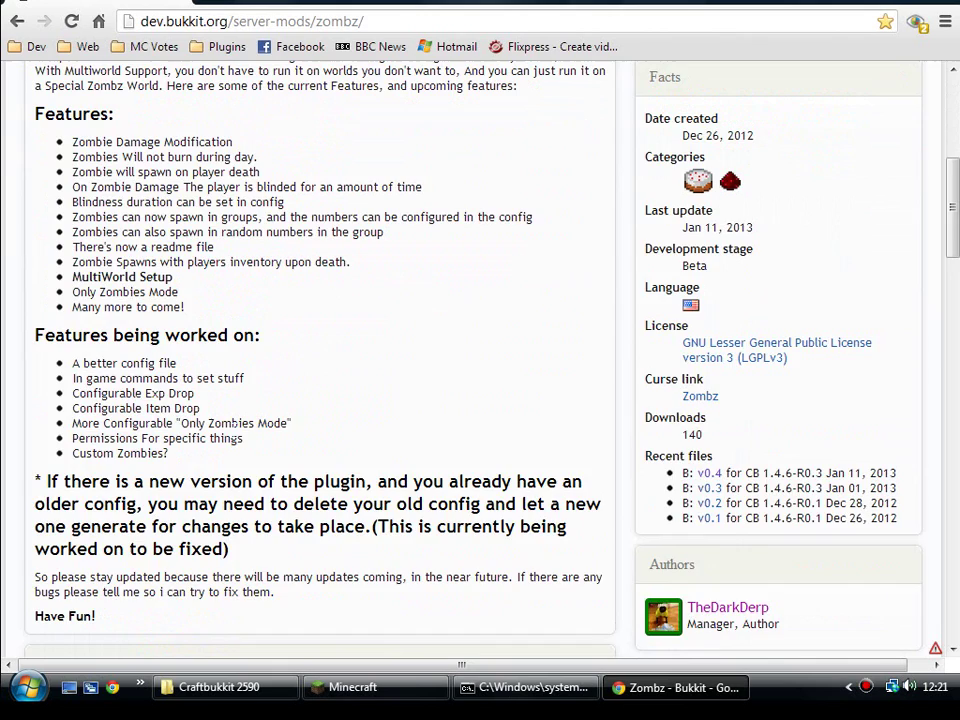
{"action": "scroll", "coordinate": [232, 437], "scroll_direction": "up", "scroll_amount": 6}
{"action": "scroll", "coordinate": [75, 300], "scroll_direction": "down", "scroll_amount": 1}
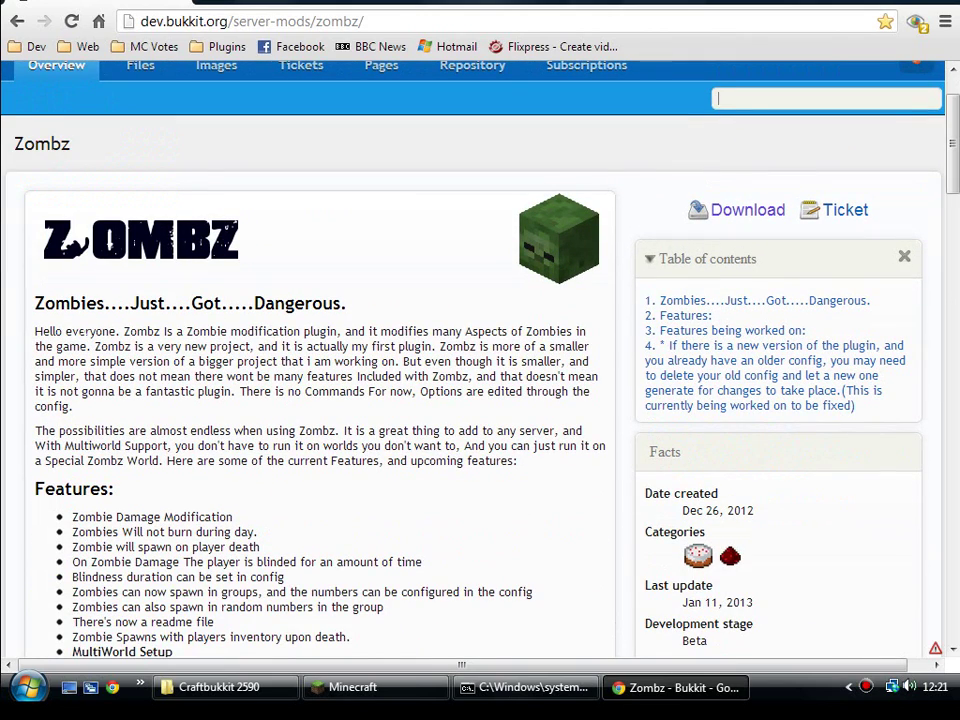
{"action": "left_click_drag", "start_coordinate": [48, 331], "coordinate": [497, 331]}
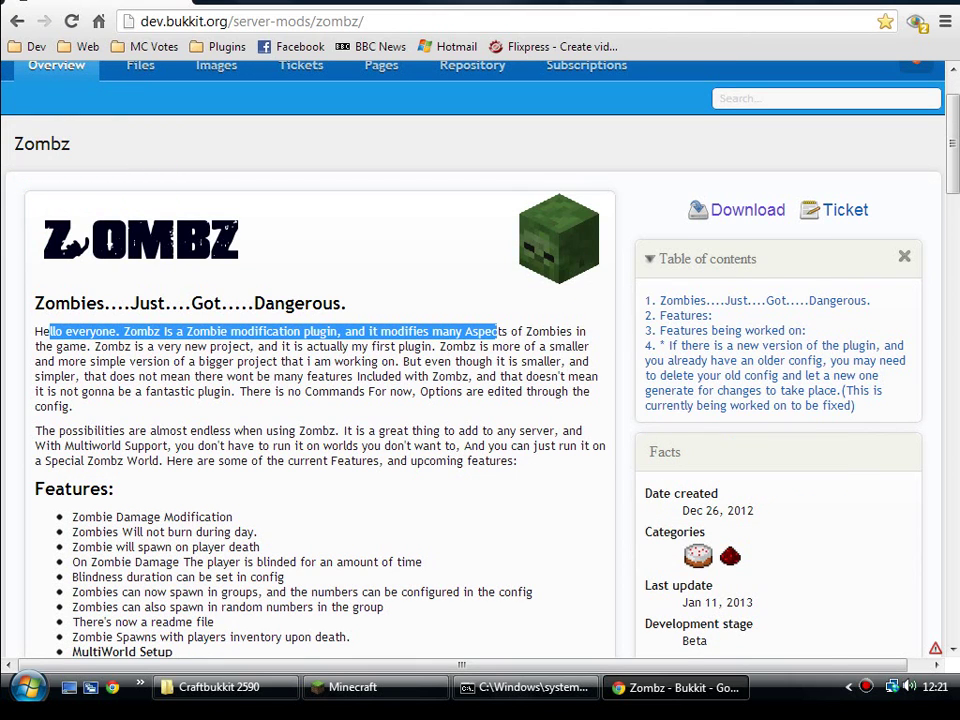
{"action": "scroll", "coordinate": [497, 338], "scroll_direction": "down", "scroll_amount": 2}
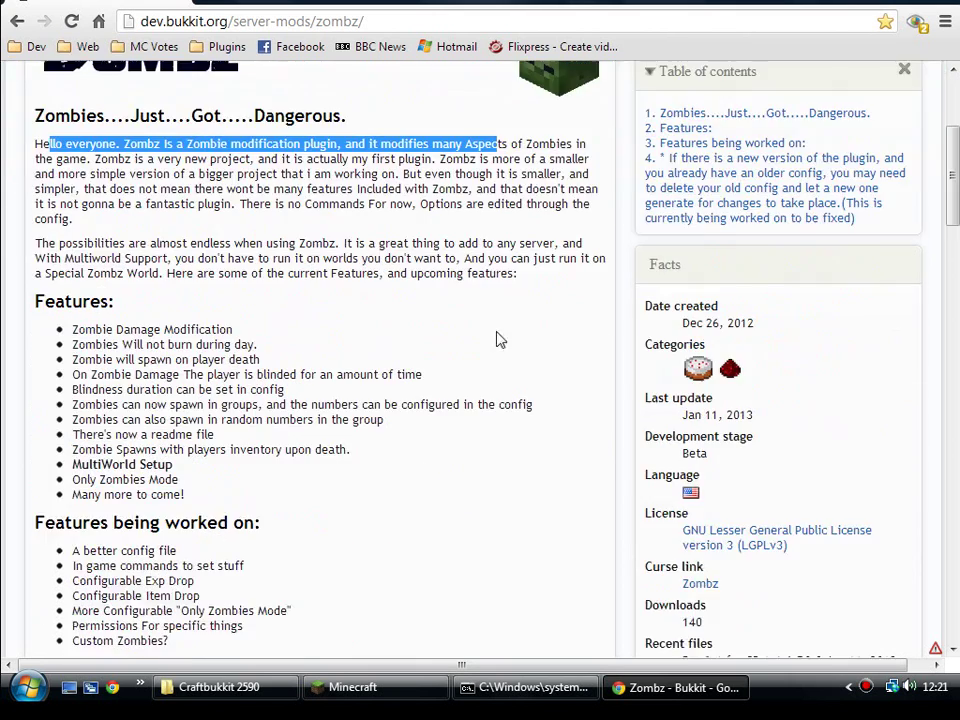
{"action": "left_click", "coordinate": [67, 336]}
{"action": "left_click_drag", "start_coordinate": [72, 329], "coordinate": [232, 329]}
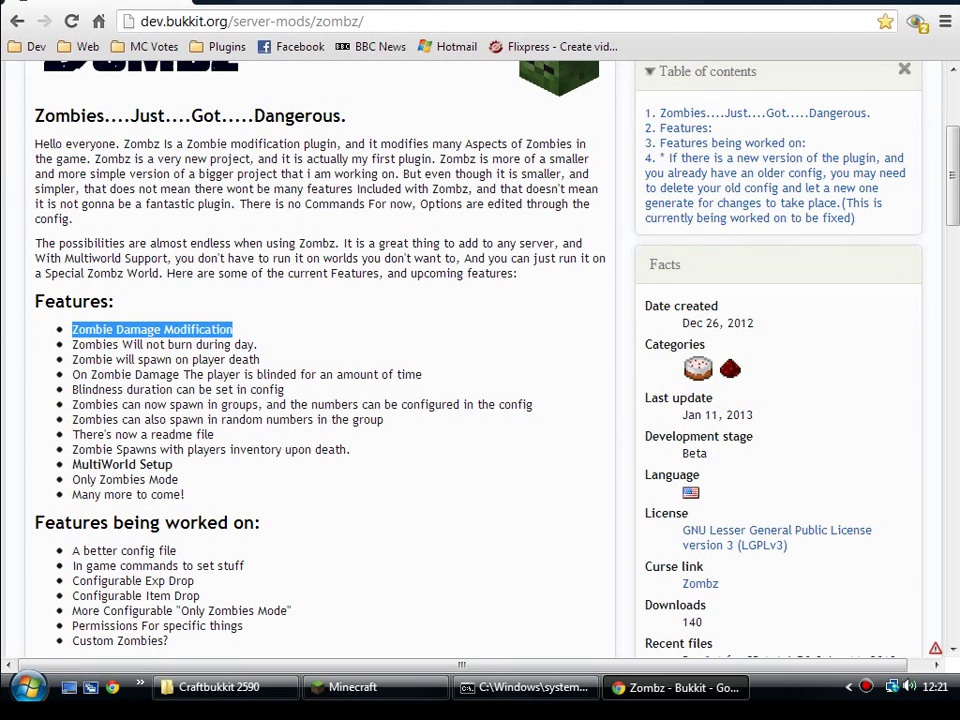
{"action": "left_click", "coordinate": [277, 355]}
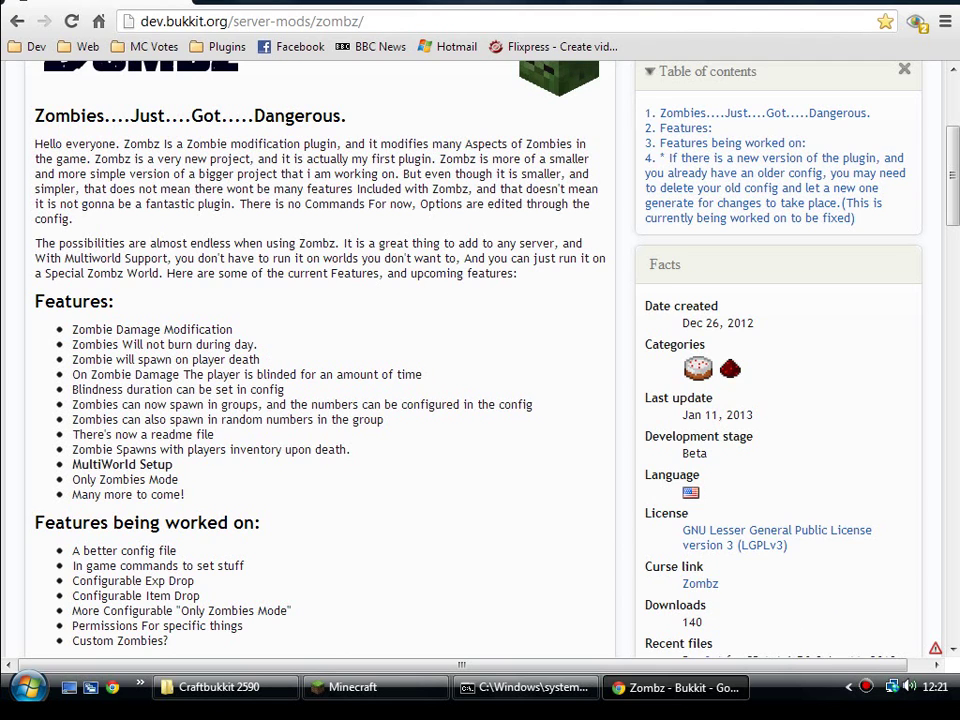
{"action": "mouse_move", "coordinate": [72, 359]}
{"action": "left_mouse_down"}
{"action": "mouse_move", "coordinate": [140, 359]}
{"action": "mouse_move", "coordinate": [57, 350]}
{"action": "left_mouse_up"}
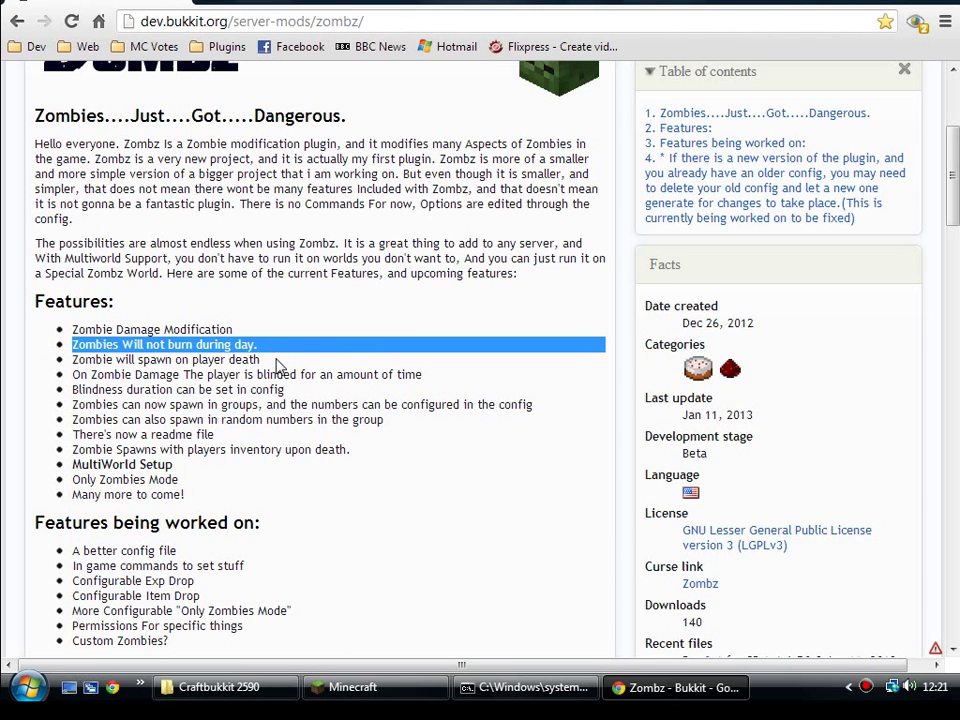
{"action": "left_click_drag", "start_coordinate": [281, 364], "coordinate": [85, 359]}
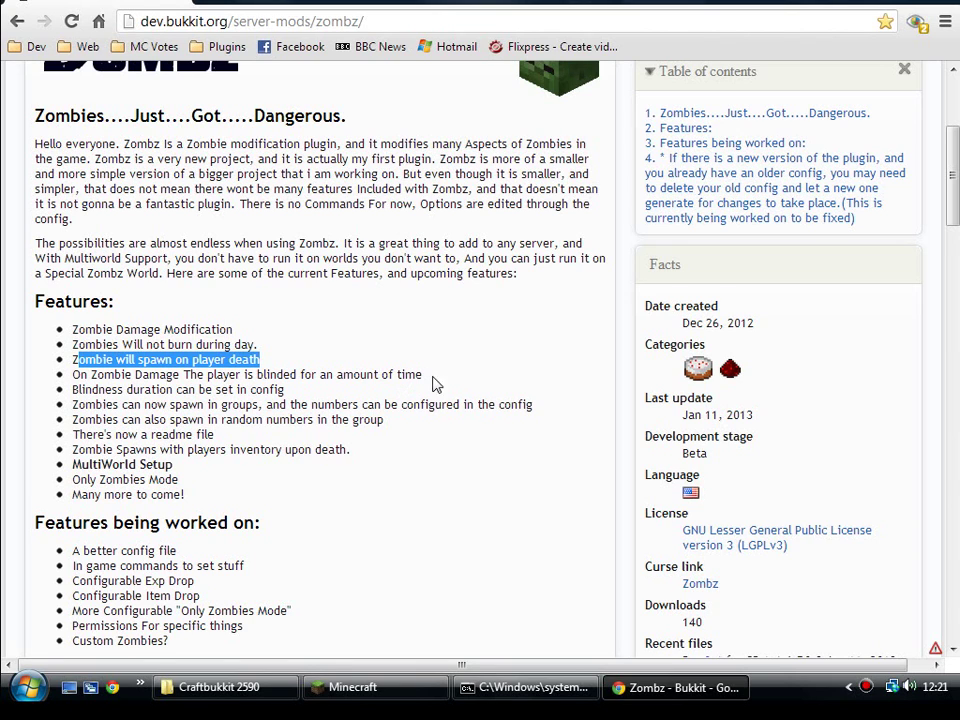
{"action": "mouse_move", "coordinate": [450, 381]}
{"action": "left_mouse_down"}
{"action": "mouse_move", "coordinate": [354, 376]}
{"action": "mouse_move", "coordinate": [275, 391]}
{"action": "mouse_move", "coordinate": [103, 376]}
{"action": "left_mouse_up"}
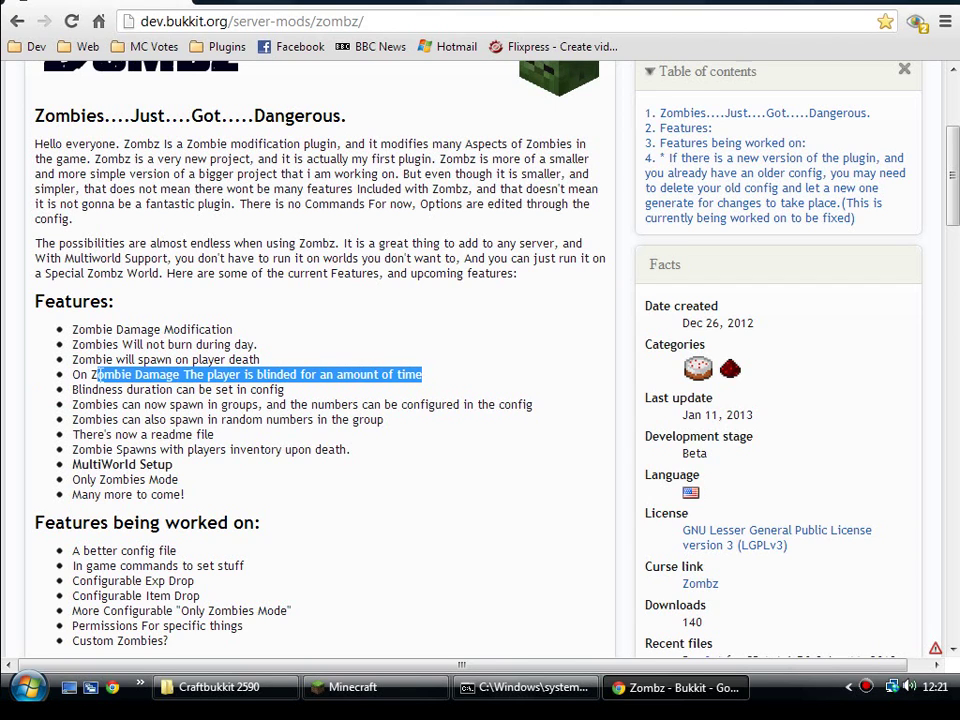
{"action": "left_click_drag", "start_coordinate": [425, 404], "coordinate": [212, 404]}
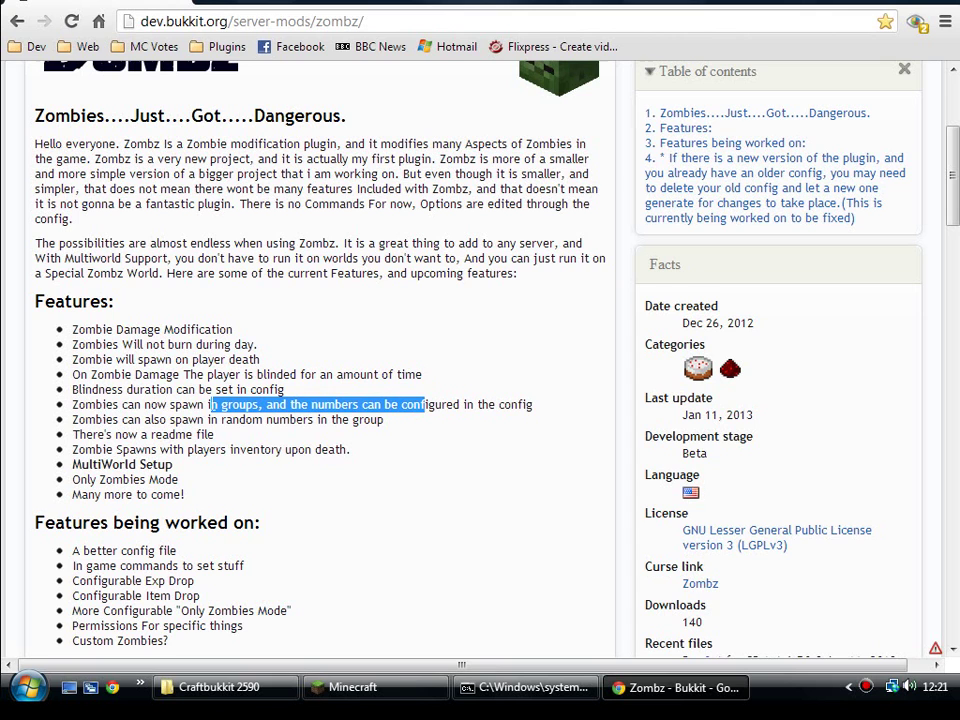
{"action": "left_click_drag", "start_coordinate": [297, 419], "coordinate": [60, 419]}
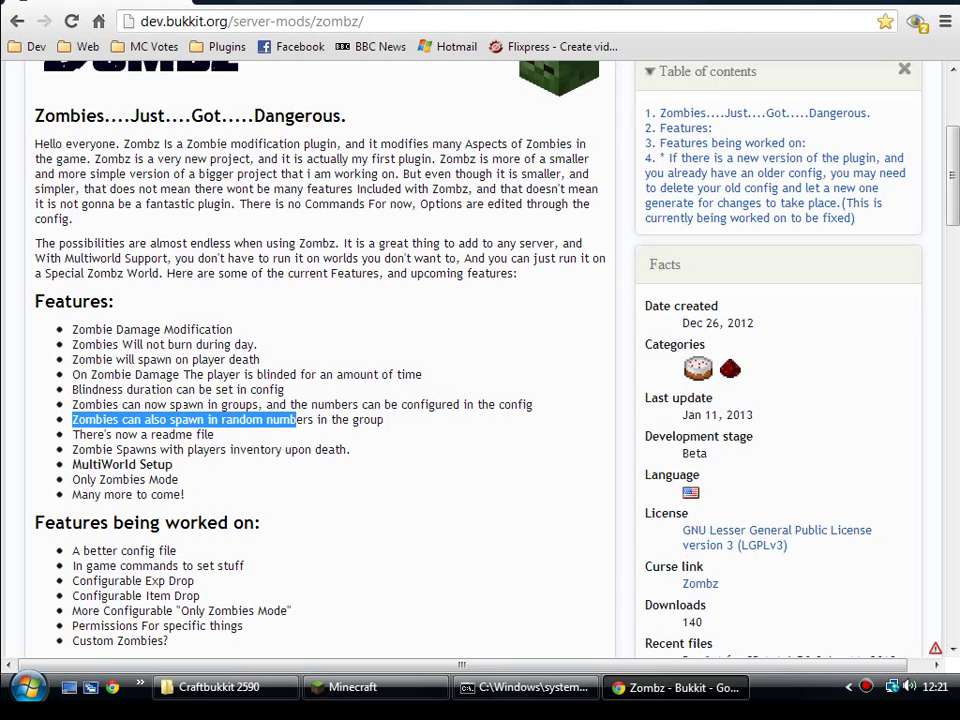
{"action": "scroll", "coordinate": [186, 401], "scroll_direction": "down", "scroll_amount": 1}
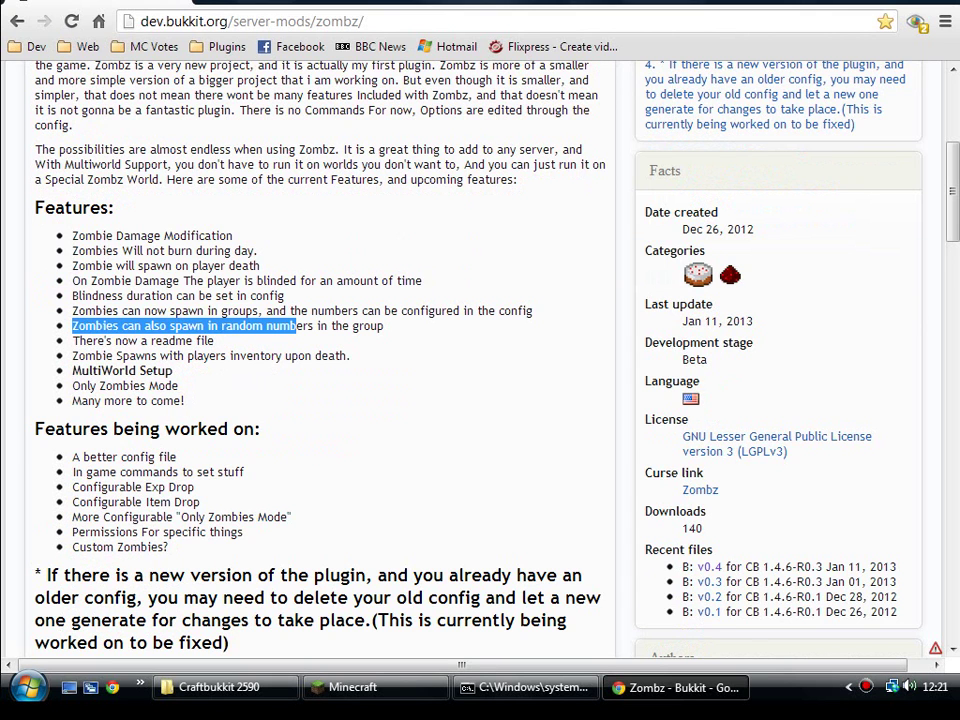
{"action": "left_click_drag", "start_coordinate": [386, 358], "coordinate": [115, 356]}
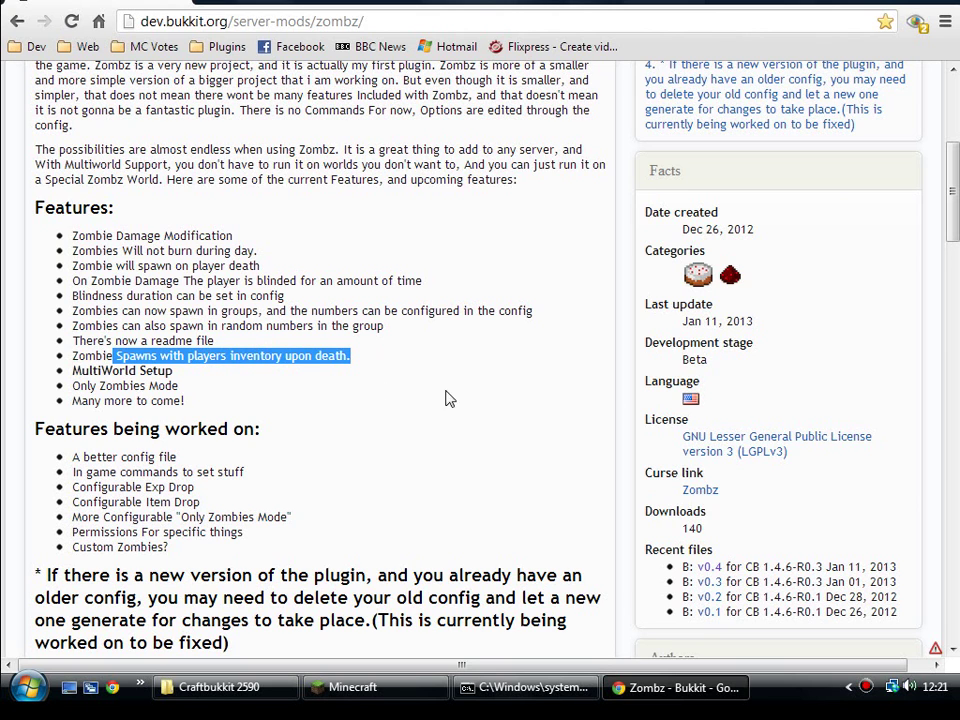
{"action": "scroll", "coordinate": [568, 434], "scroll_direction": "down", "scroll_amount": 1}
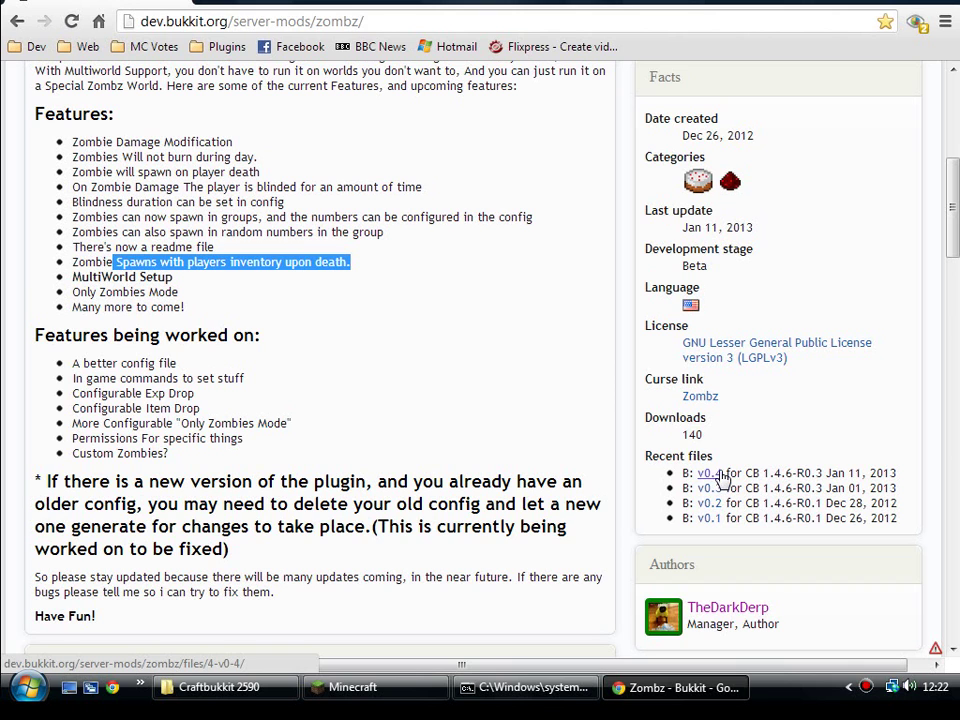
{"action": "scroll", "coordinate": [725, 480], "scroll_direction": "down", "scroll_amount": 2}
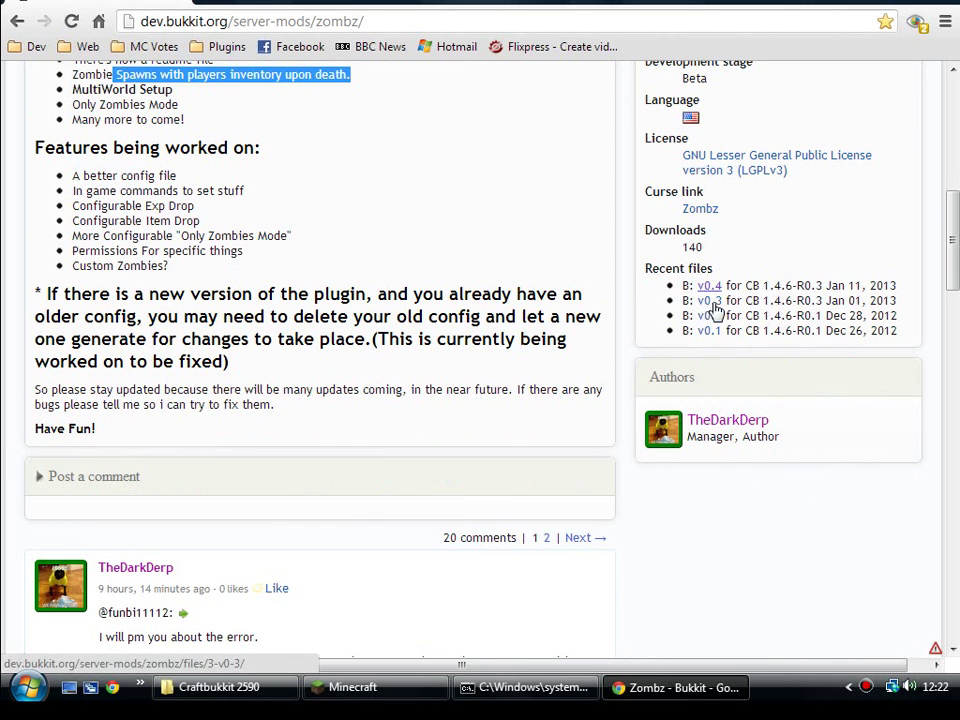
- Open the Craftbukkit 2590 server's plugins folder, then the Zombz plugin folder
{"action": "left_click", "coordinate": [246, 690]}
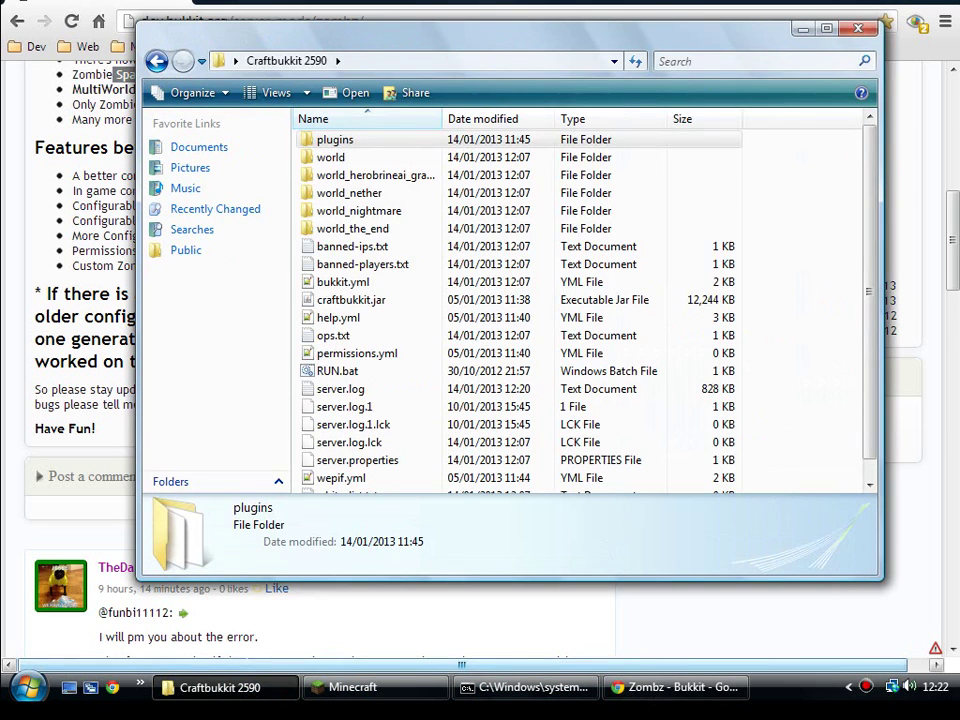
{"action": "double_click", "coordinate": [343, 143]}
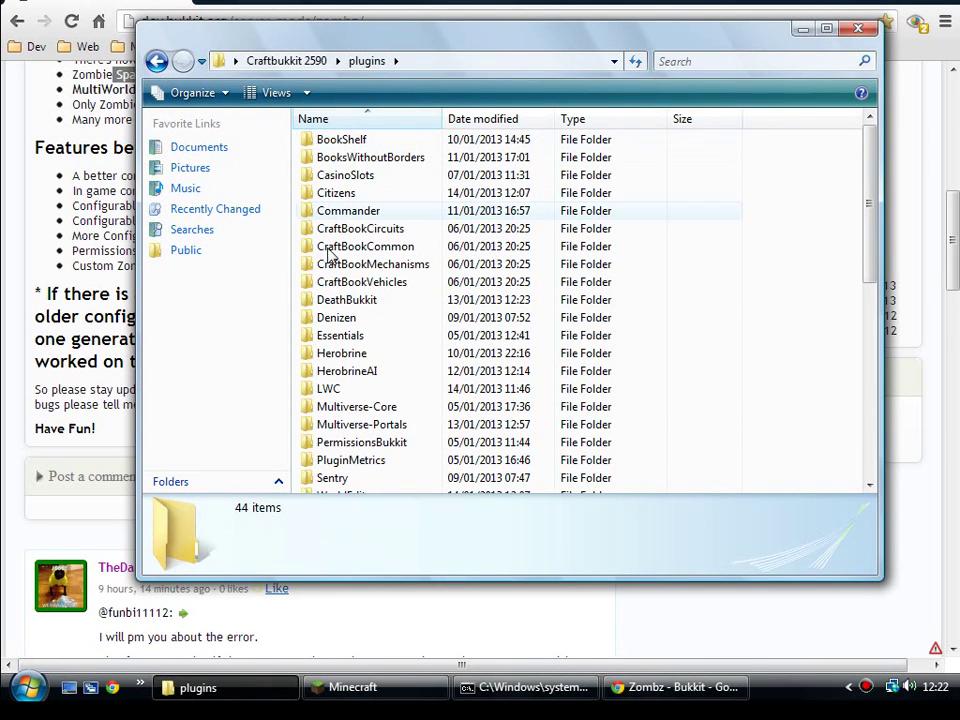
{"action": "scroll", "coordinate": [349, 401], "scroll_direction": "down", "scroll_amount": 2}
{"action": "double_click", "coordinate": [336, 425]}
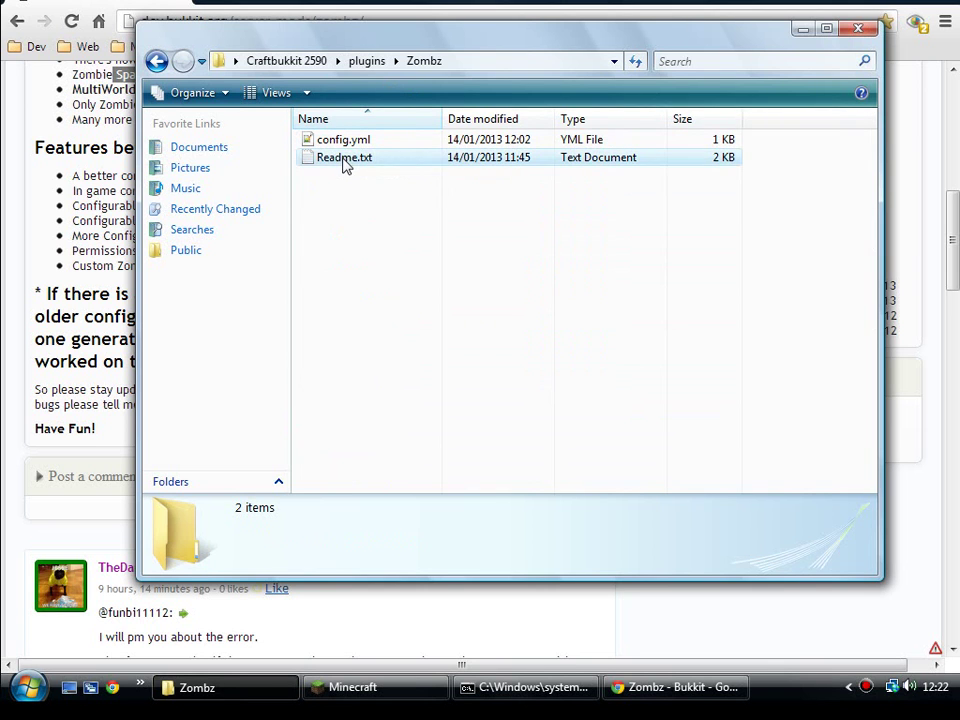
- Read Readme.txt in Notepad, close it, and bring up config.yml's context menu
{"action": "left_click", "coordinate": [343, 160]}
{"action": "key", "text": "F2"}
{"action": "double_click", "coordinate": [305, 157]}
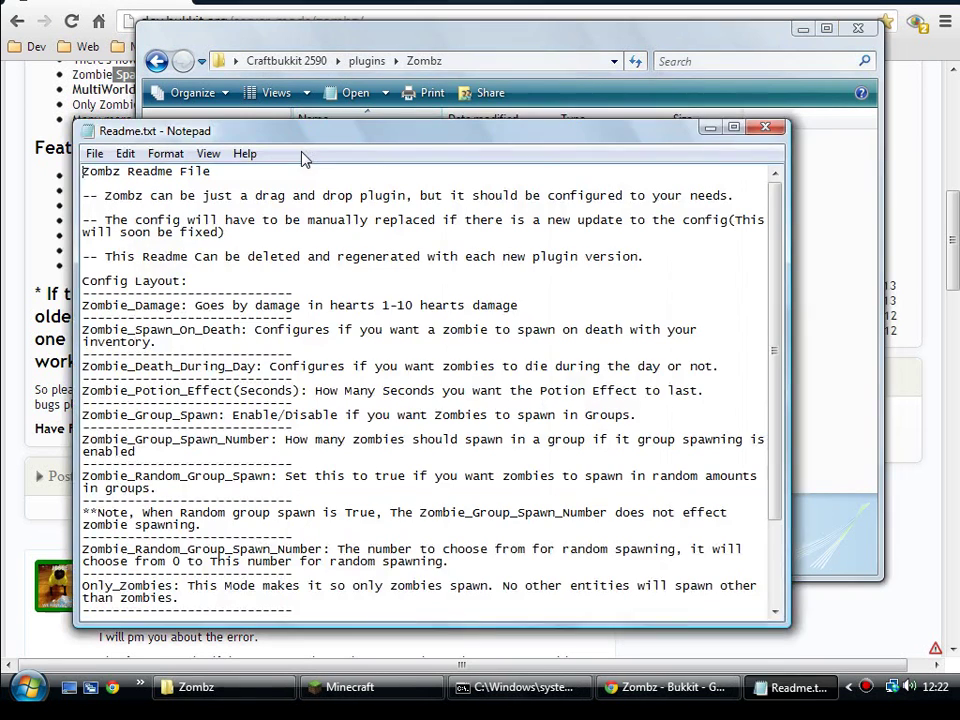
{"action": "scroll", "coordinate": [302, 160], "scroll_direction": "down", "scroll_amount": 2}
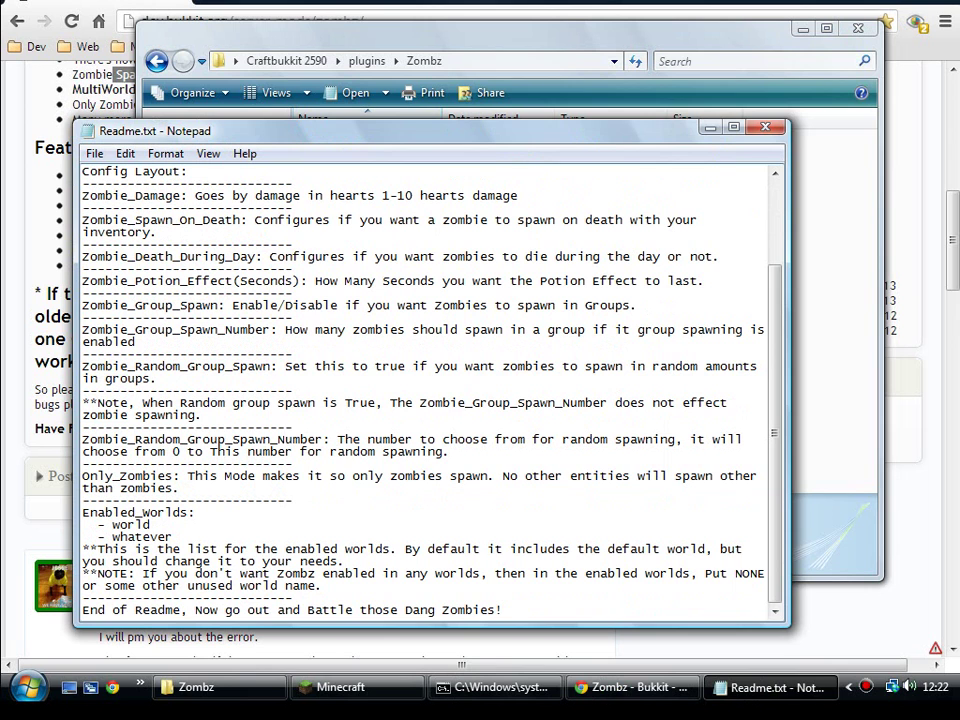
{"action": "left_click", "coordinate": [765, 128]}
{"action": "right_click", "coordinate": [349, 141]}
- Open config.yml in Notepad++ and highlight Zombie_Damage, Zombie_Spawn_On_Death and Zombie_Death_During_Day
{"action": "left_click", "coordinate": [394, 167]}
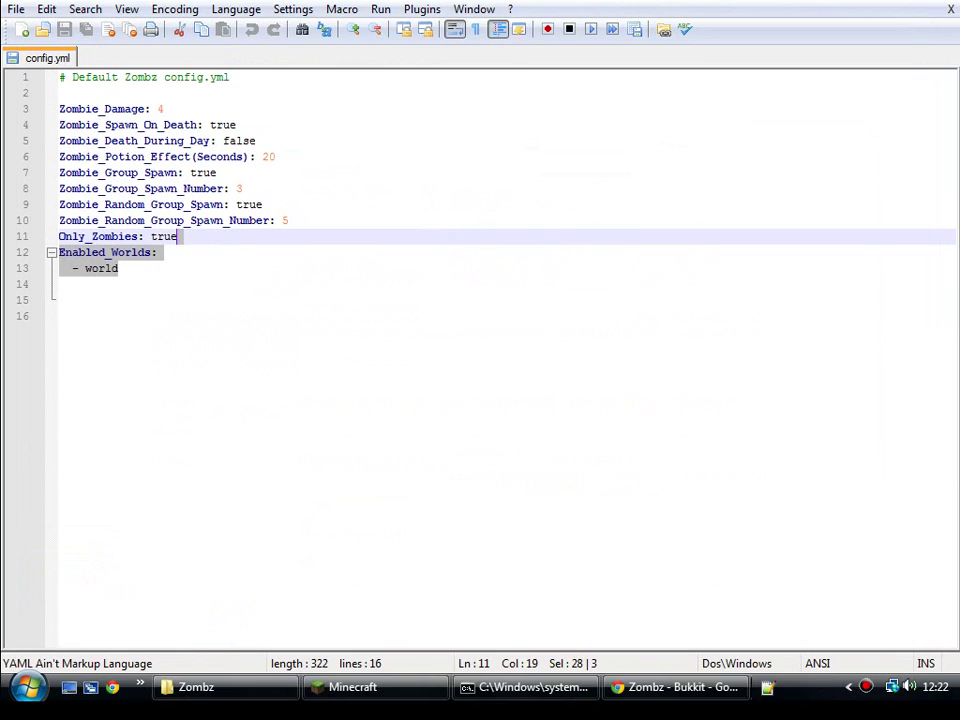
{"action": "left_click", "coordinate": [164, 108]}
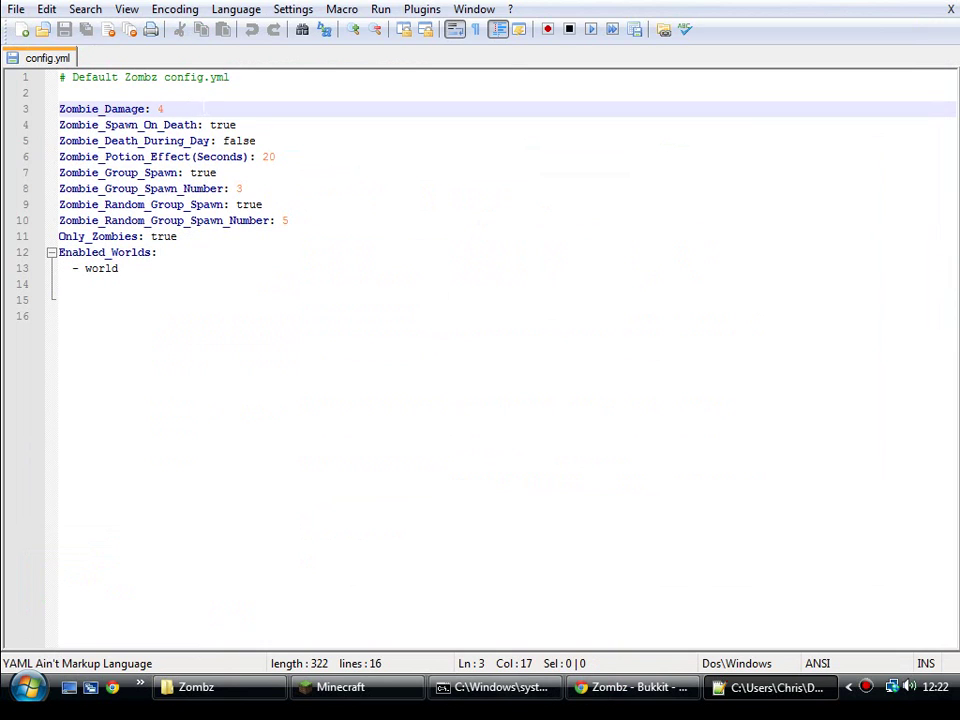
{"action": "left_click_drag", "start_coordinate": [164, 108], "coordinate": [65, 108]}
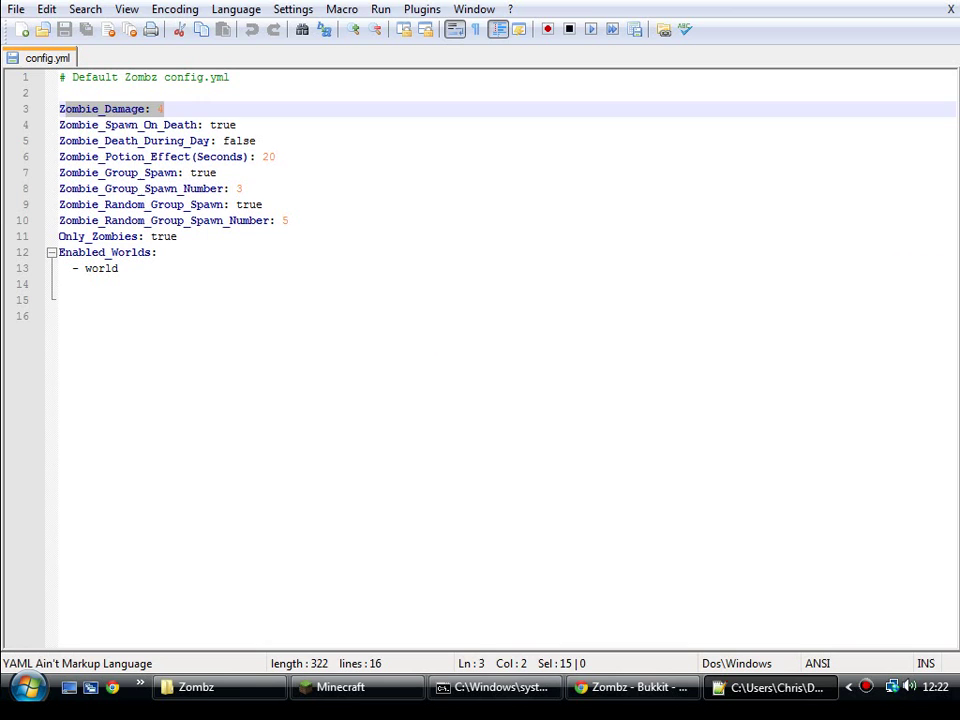
{"action": "left_click", "coordinate": [236, 124]}
{"action": "left_click_drag", "start_coordinate": [236, 124], "coordinate": [81, 124]}
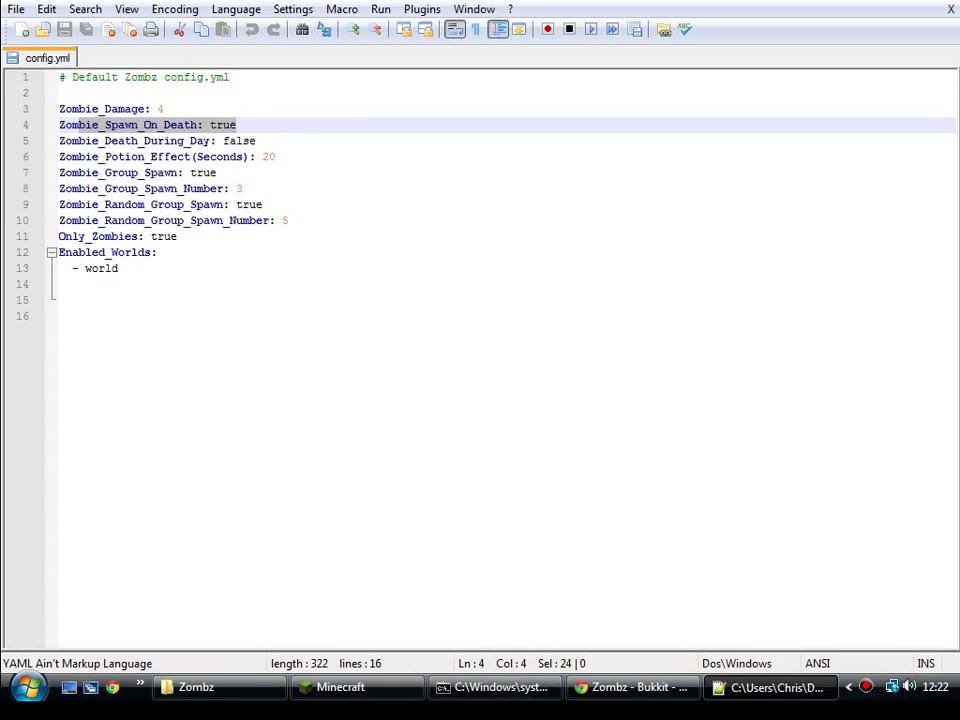
{"action": "left_click_drag", "start_coordinate": [256, 141], "coordinate": [108, 141]}
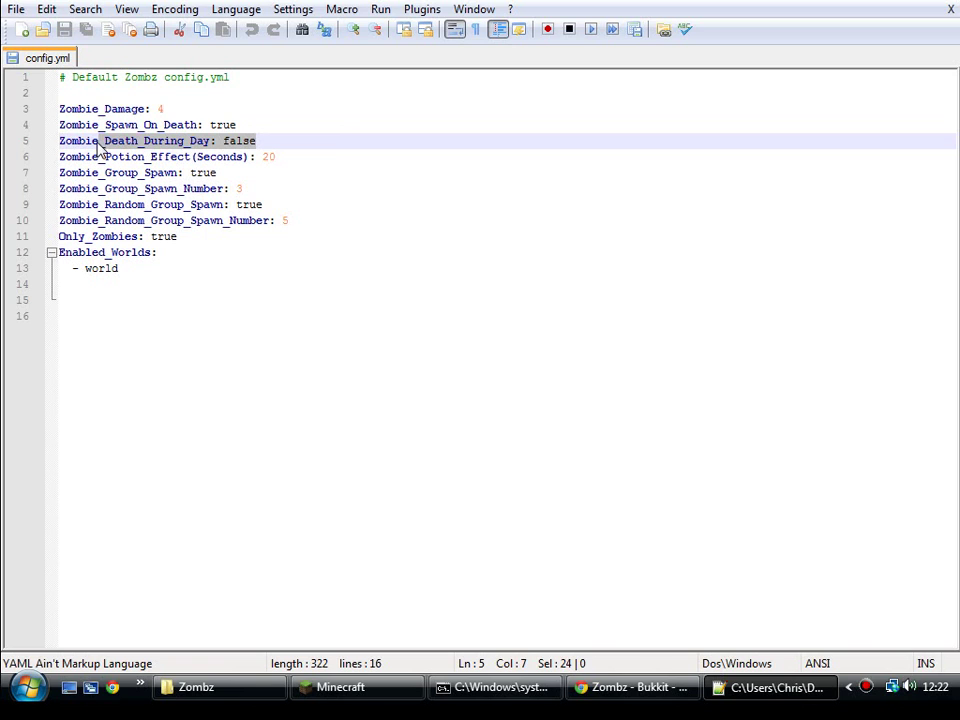
- Highlight Zombie_Potion_Effect(Seconds) 20, Zombie_Group_Spawn, Zombie_Group_Spawn_Number 3 and Zombie_Random_Group_Spawn
{"action": "left_click", "coordinate": [276, 157]}
{"action": "left_click_drag", "start_coordinate": [276, 157], "coordinate": [72, 157]}
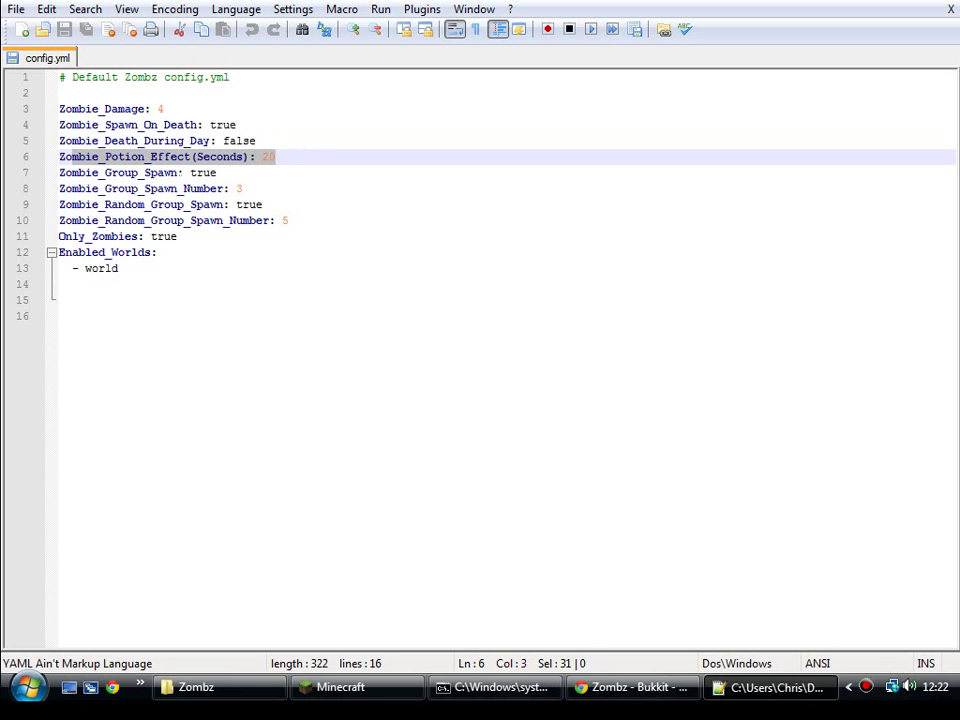
{"action": "left_click_drag", "start_coordinate": [216, 173], "coordinate": [118, 173]}
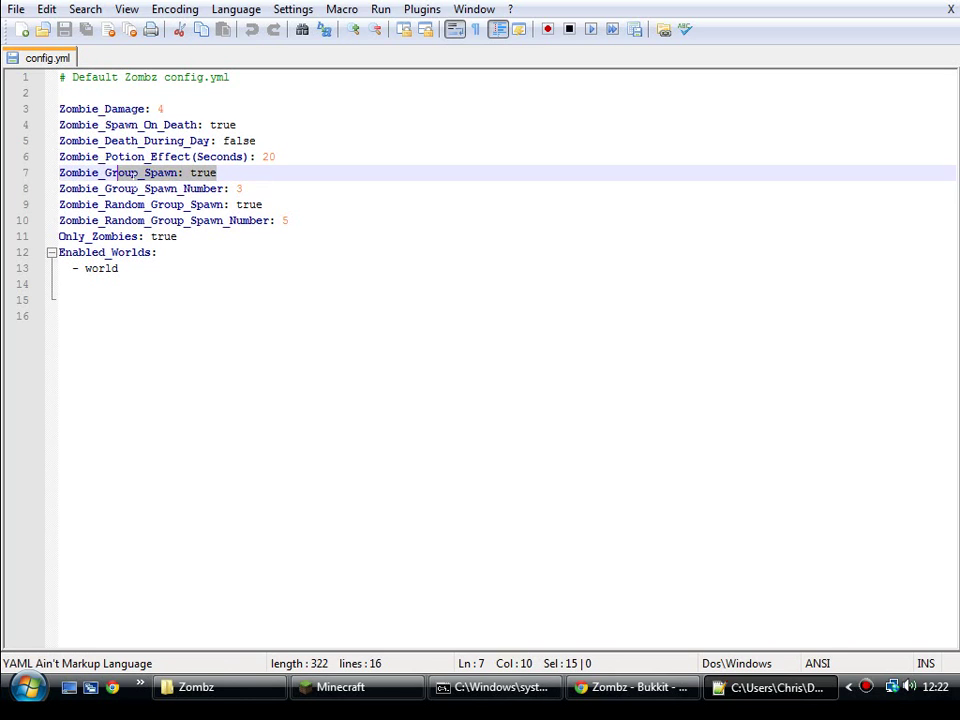
{"action": "left_click_drag", "start_coordinate": [242, 189], "coordinate": [98, 189]}
{"action": "left_click", "coordinate": [263, 205]}
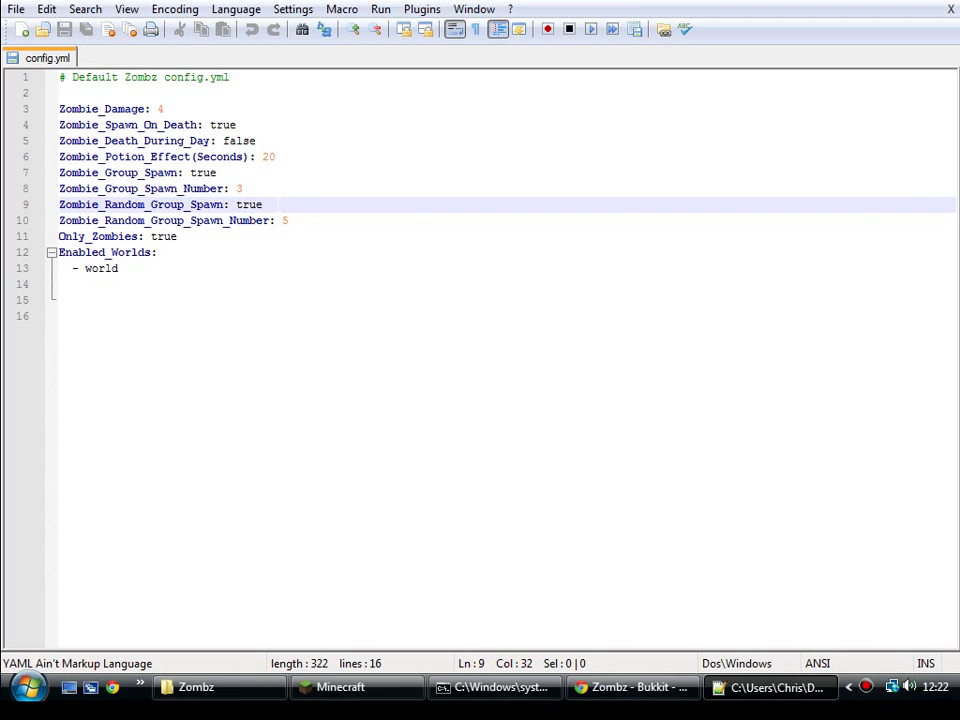
{"action": "left_click_drag", "start_coordinate": [263, 205], "coordinate": [105, 205]}
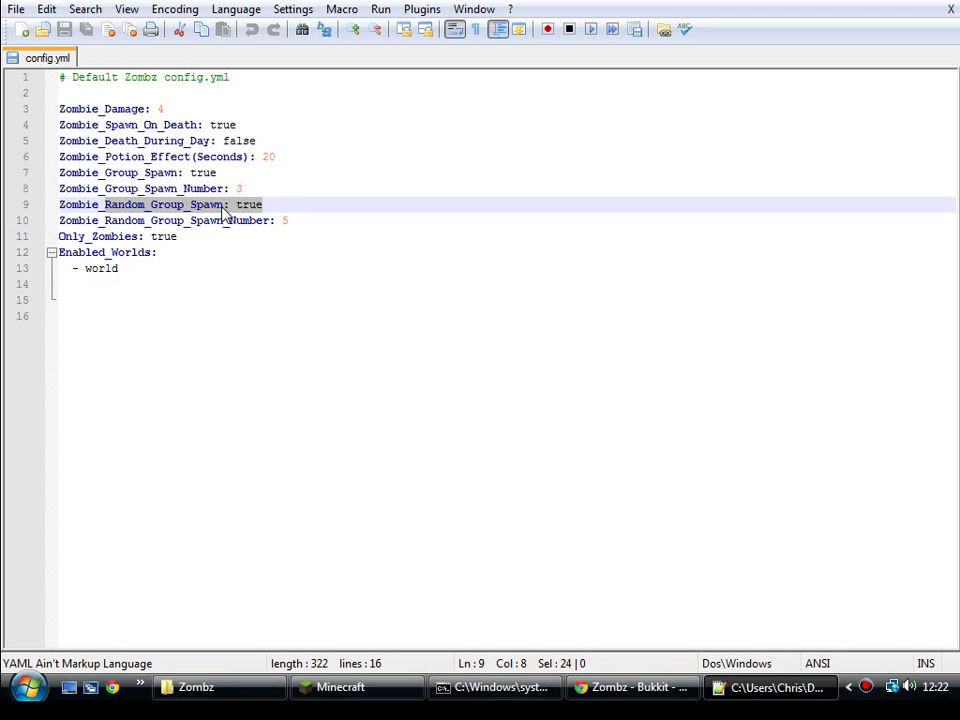
- Highlight Zombie_Random_Group_Spawn_Number, Only_Zombies and the world entry under Enabled_Worlds
{"action": "left_click", "coordinate": [312, 220]}
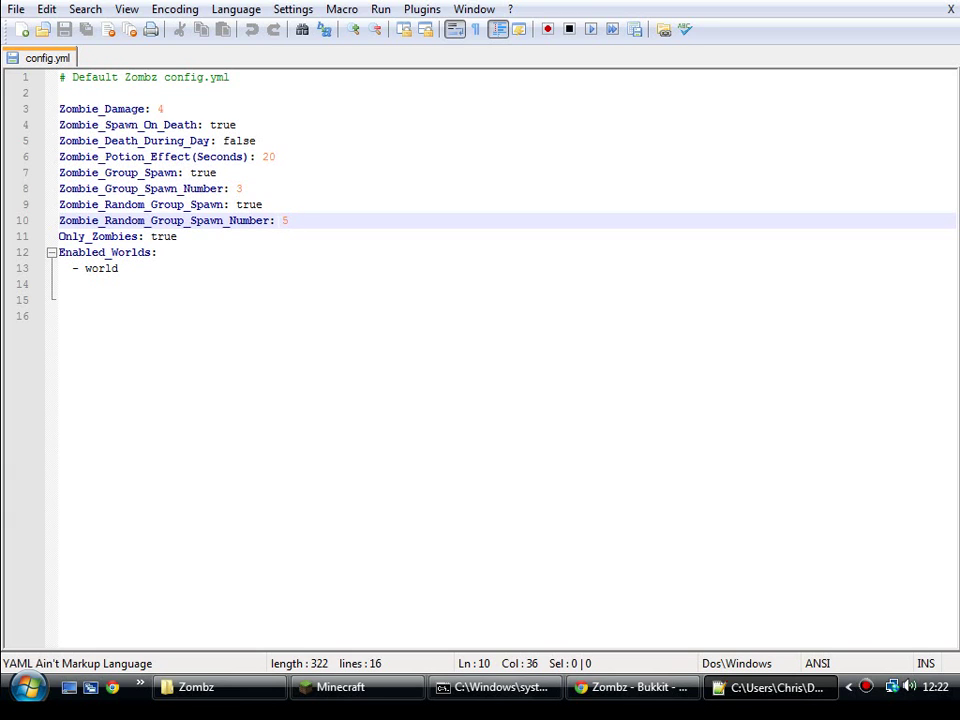
{"action": "left_click_drag", "start_coordinate": [290, 220], "coordinate": [124, 220]}
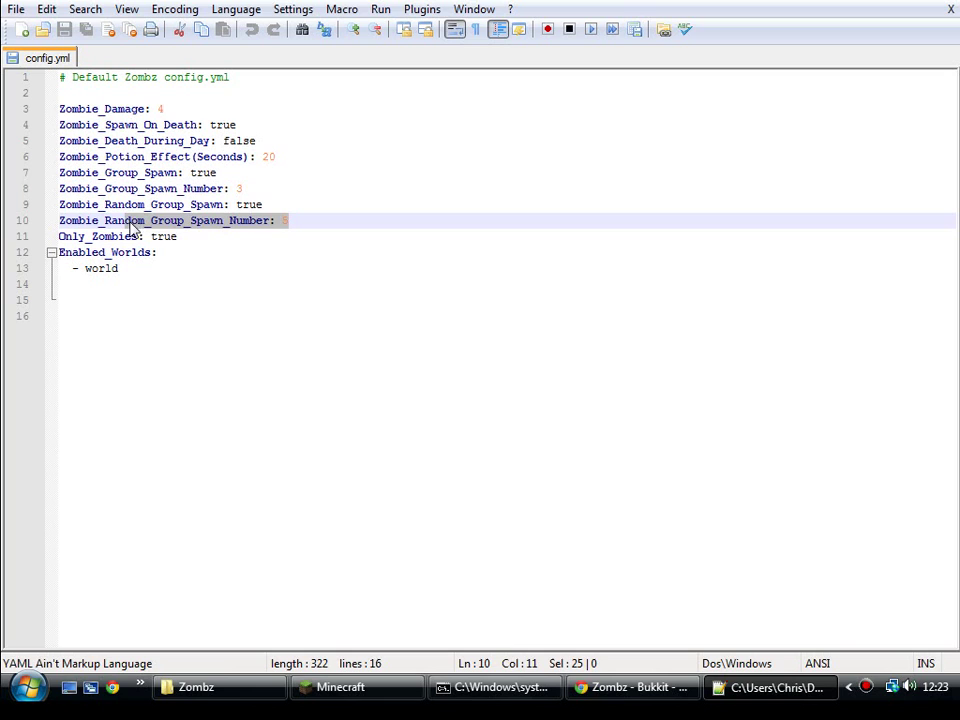
{"action": "left_click_drag", "start_coordinate": [178, 236], "coordinate": [93, 238]}
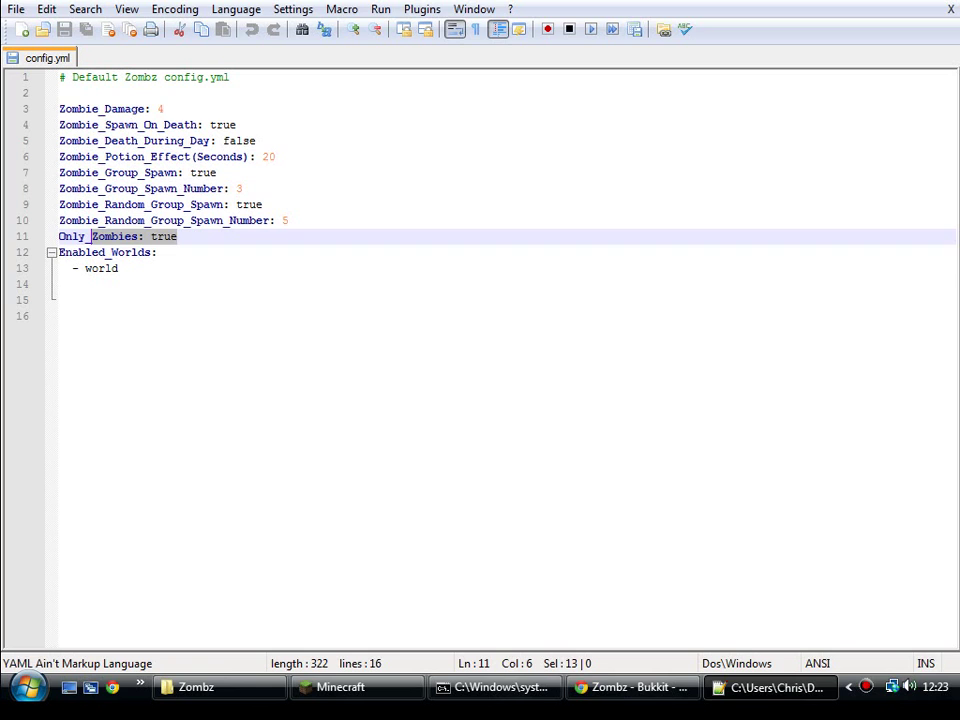
{"action": "left_click", "coordinate": [118, 268]}
{"action": "left_click", "coordinate": [59, 300]}
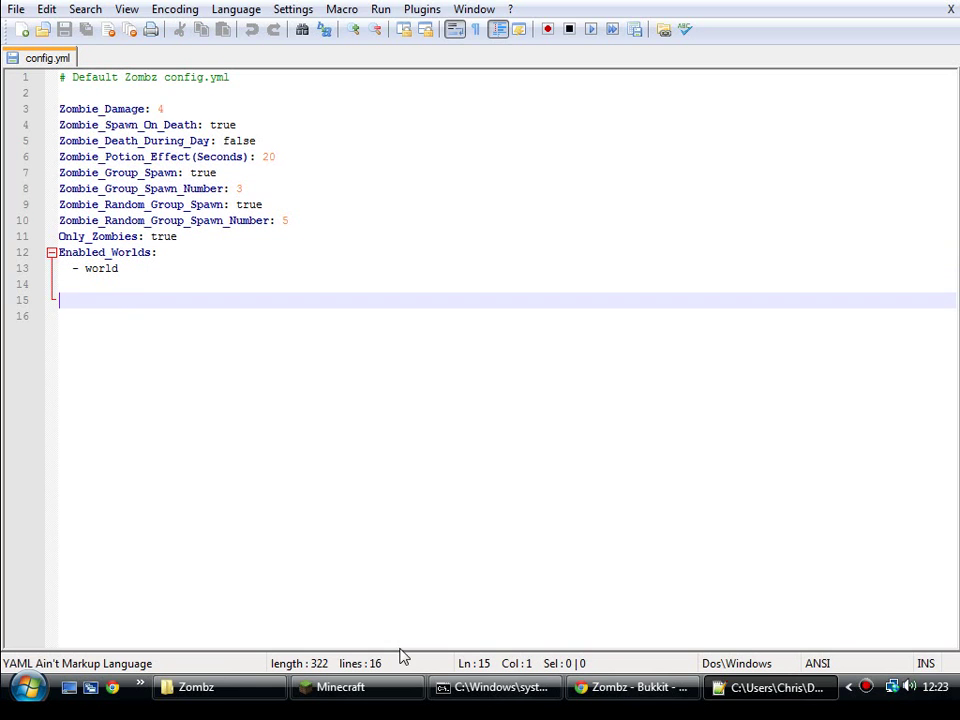
- Briefly resume Minecraft and walk toward the tower, then pause and return to config.yml
{"action": "left_click", "coordinate": [330, 692]}
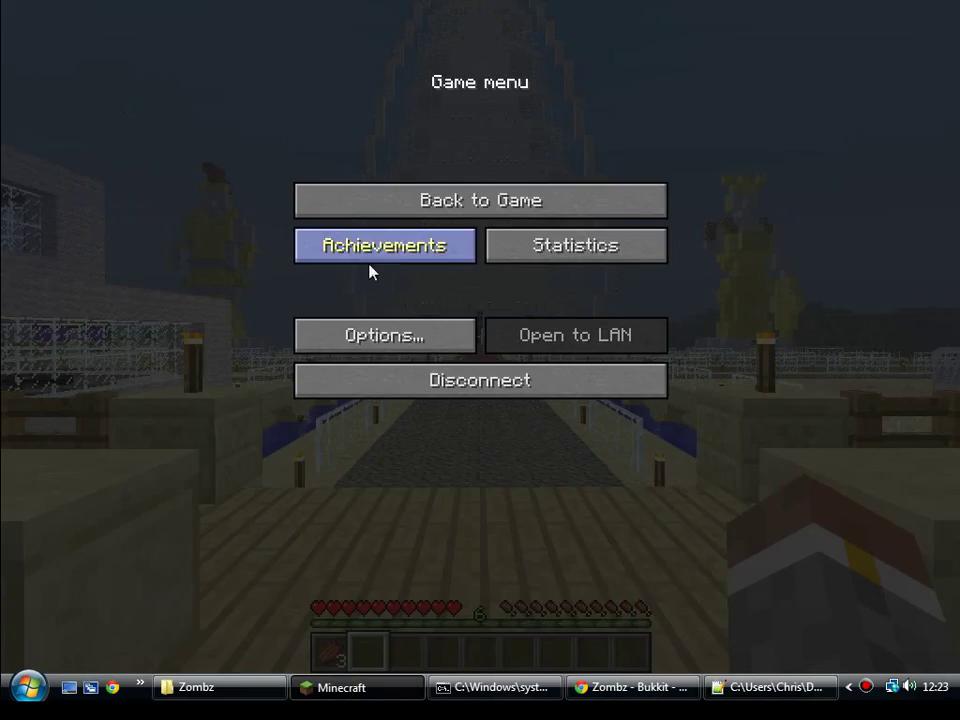
{"action": "left_click", "coordinate": [412, 203]}
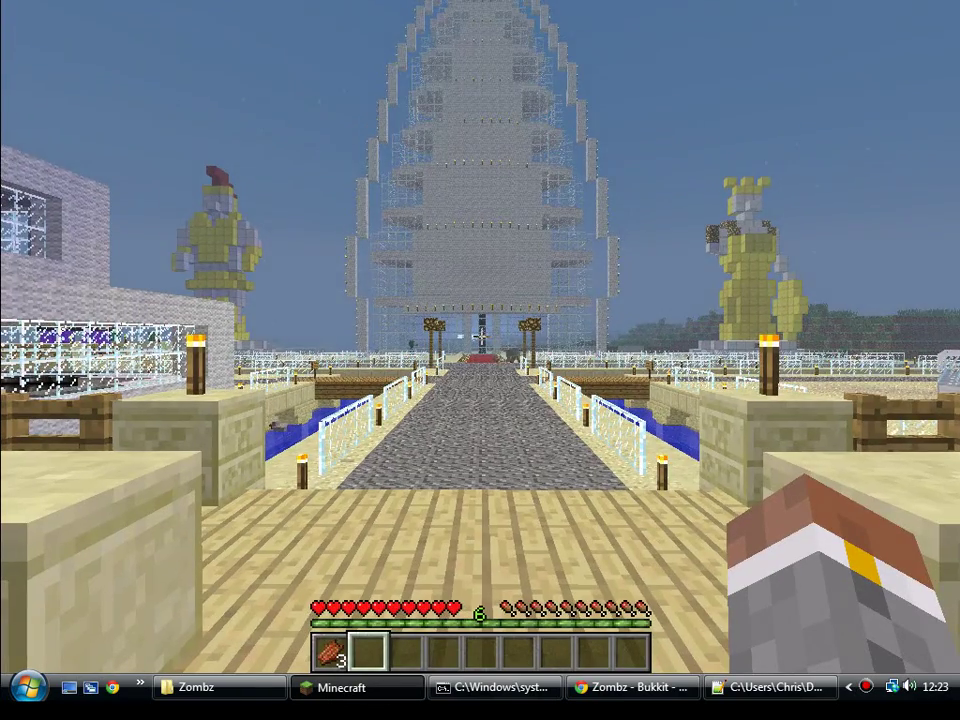
{"action": "key", "text": "w"}
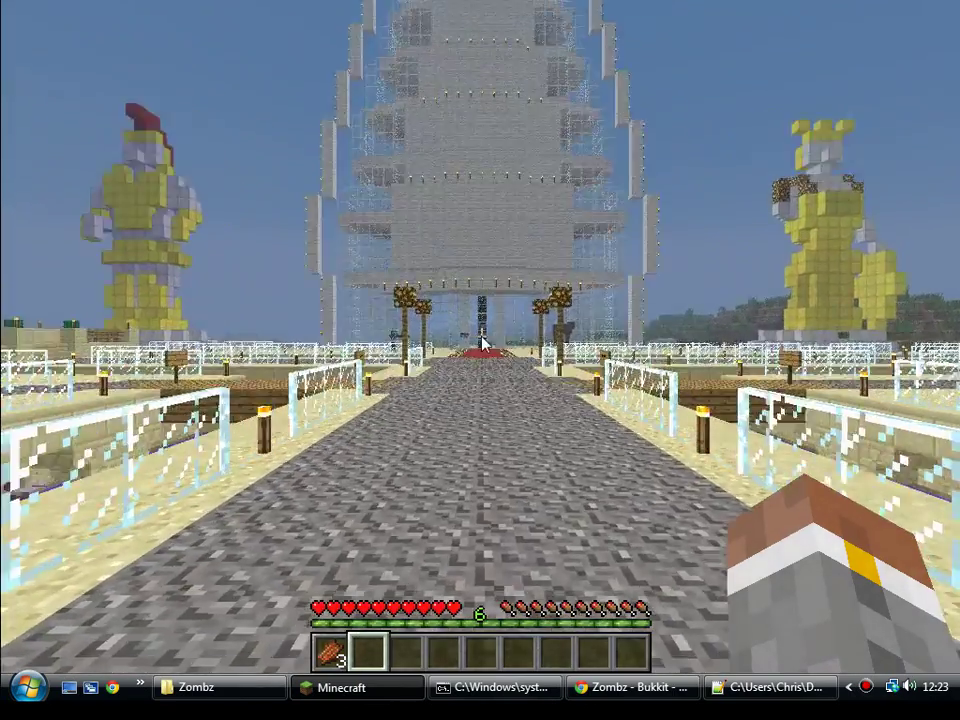
{"action": "key", "text": "Escape"}
{"action": "left_click", "coordinate": [760, 700]}
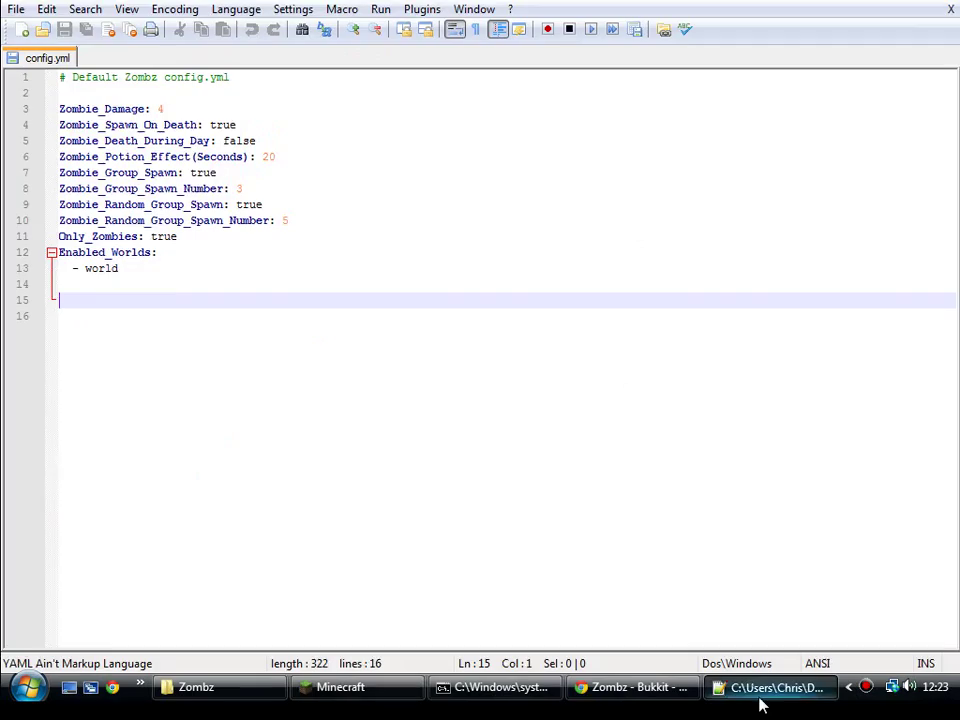
- Resume Minecraft and walk the cobblestone road past the canal toward the sandstone steps
{"action": "left_click", "coordinate": [356, 697]}
{"action": "left_click", "coordinate": [386, 199]}
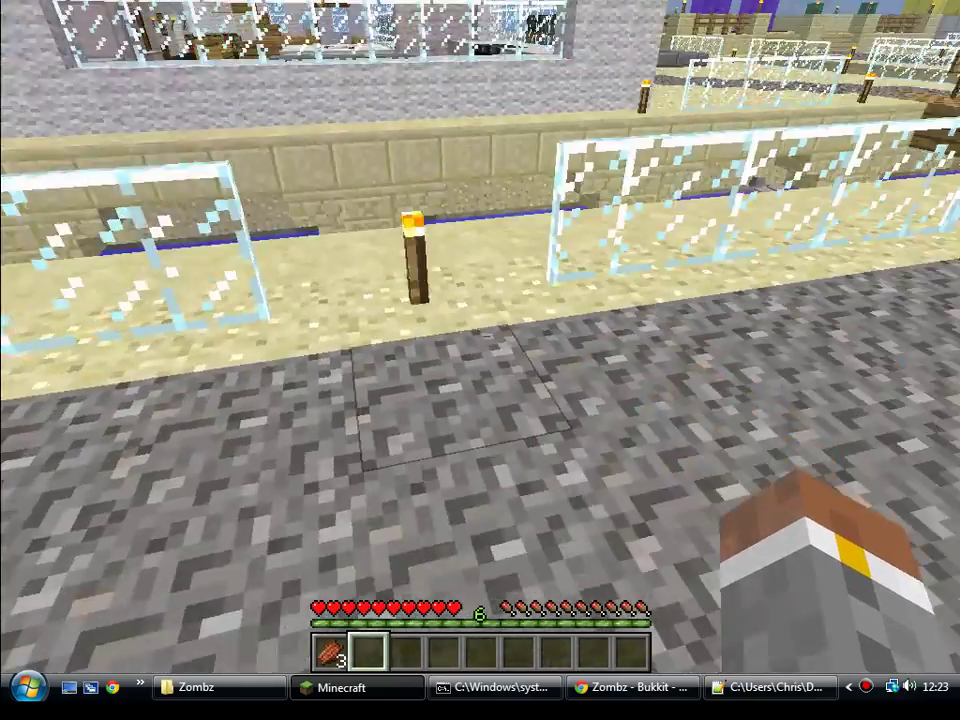
{"action": "key", "text": "w"}
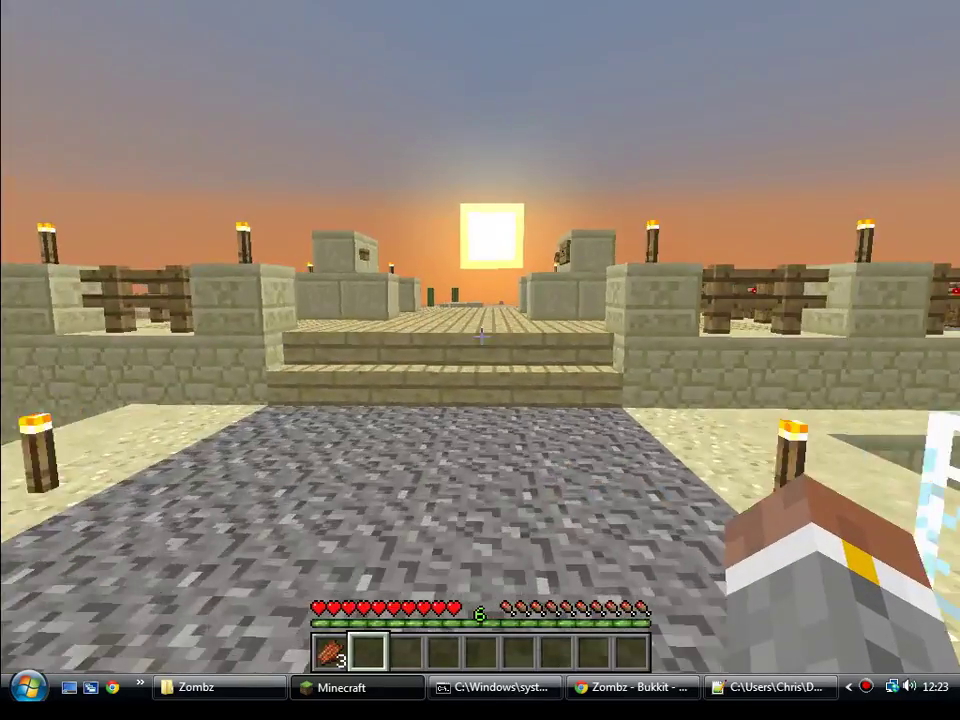
{"action": "key", "text": "w"}
{"action": "key", "text": "space"}
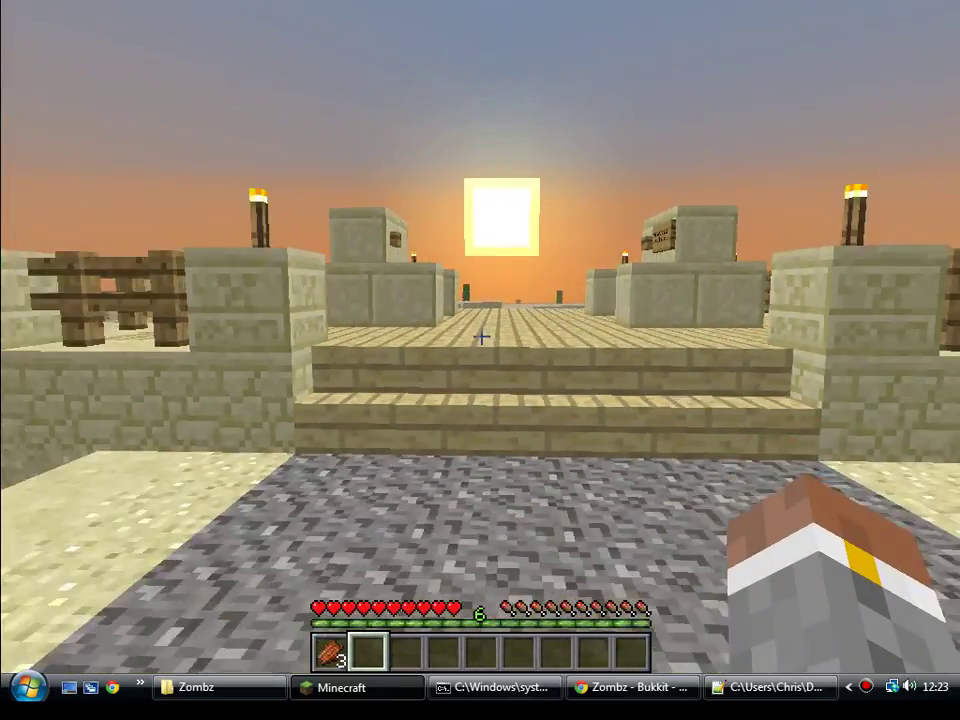
{"action": "key", "text": "s"}
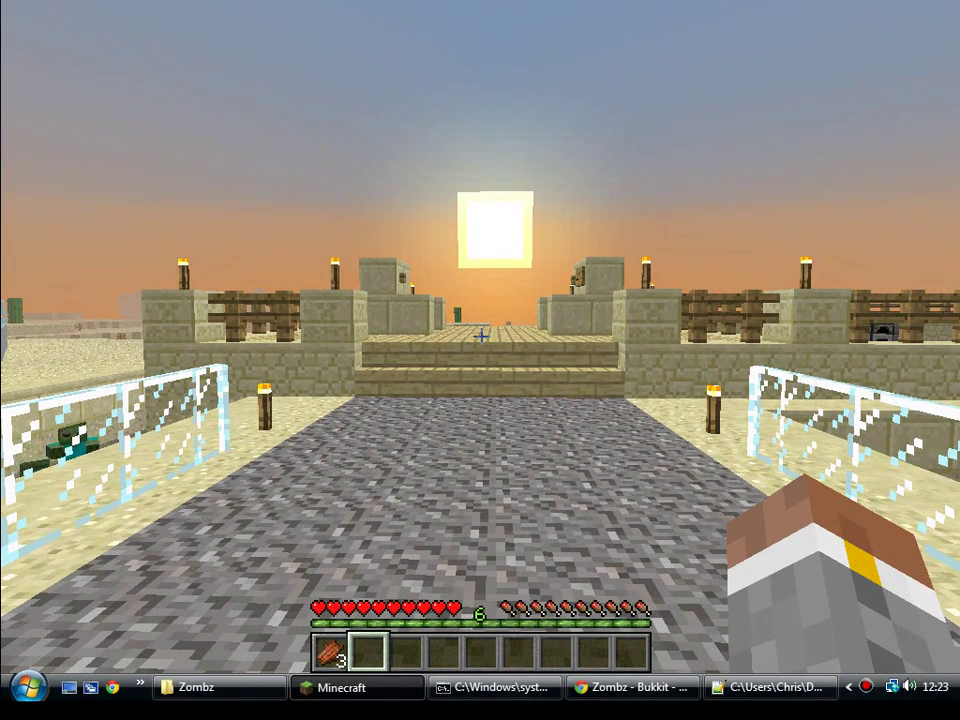
{"action": "key", "text": "slash"}
- Kill the player with /suicide and respawn at the spawn area
{"action": "type", "text": "suic"}
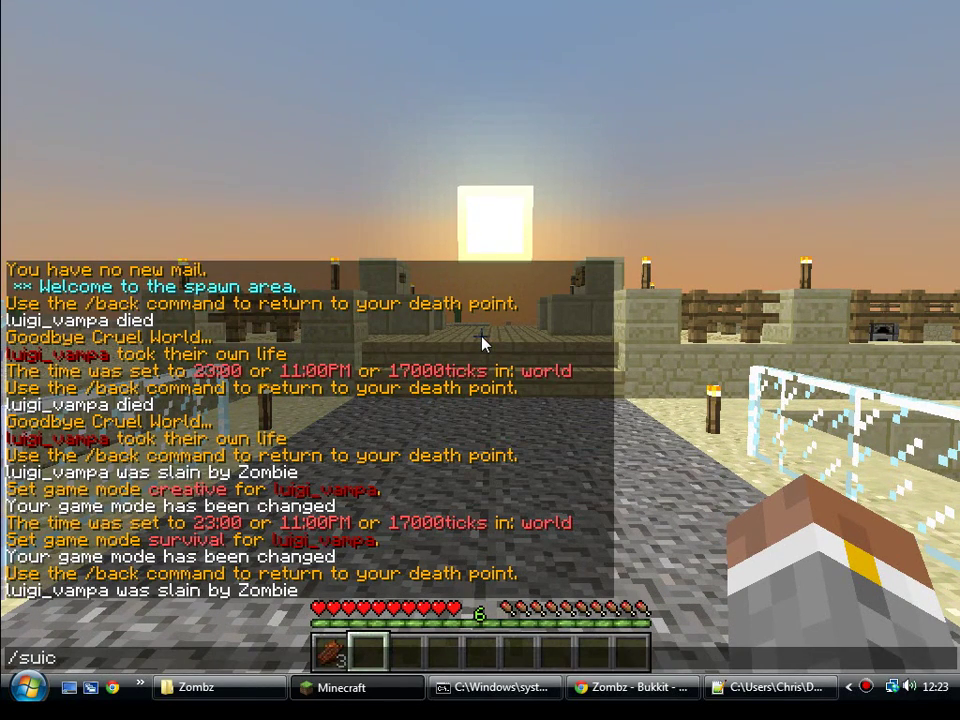
{"action": "type", "text": "ide"}
{"action": "key", "text": "Return"}
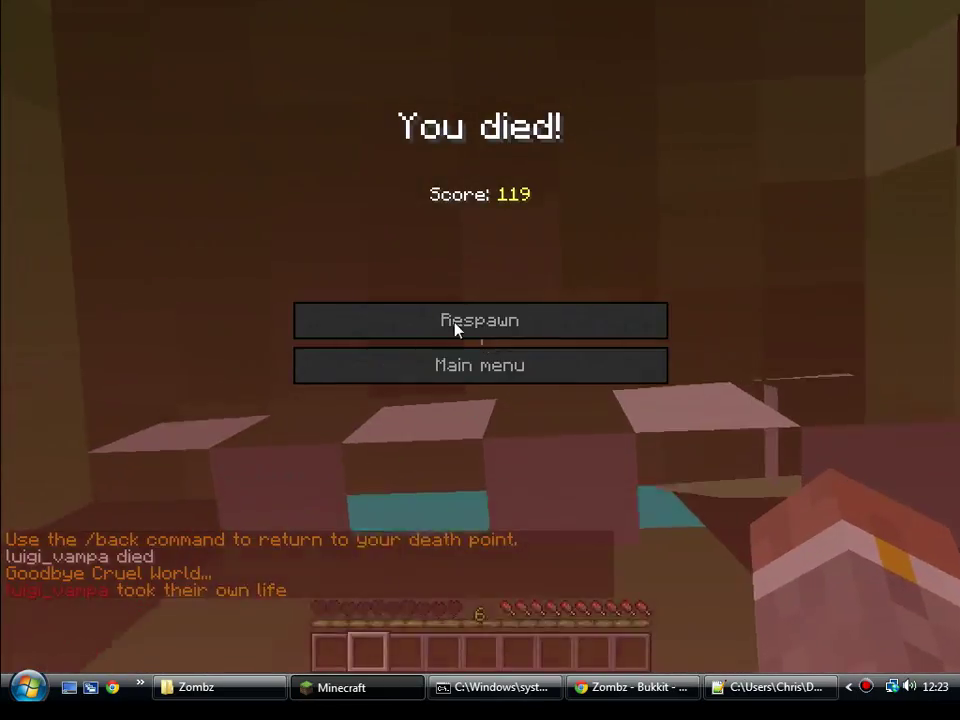
{"action": "left_click", "coordinate": [455, 328]}
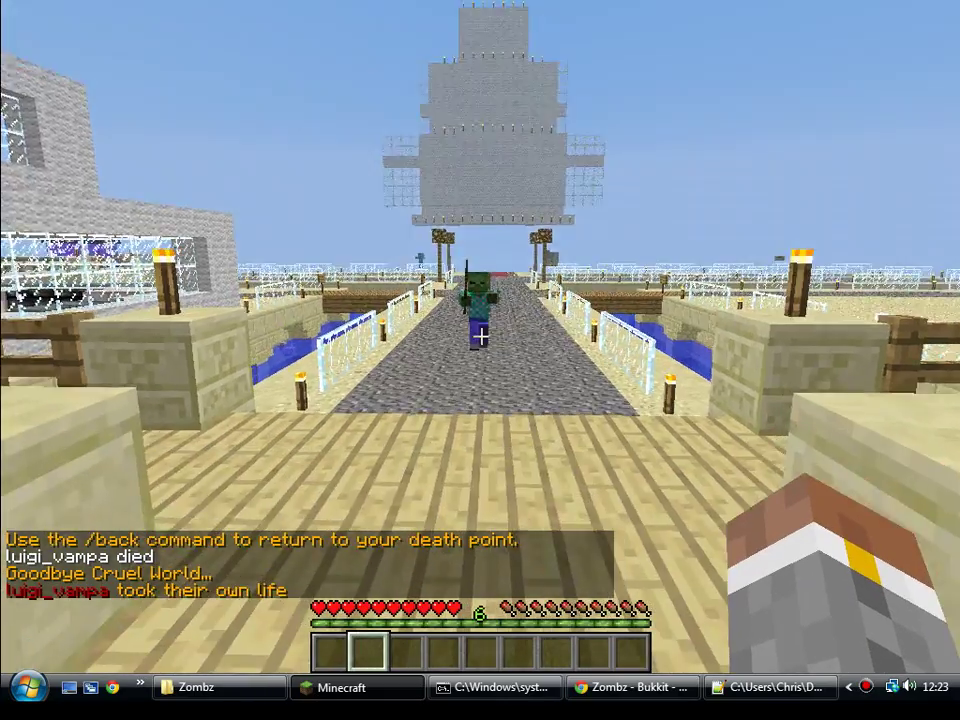
- Walk up the path and repeatedly hit the approaching zombie, then back away
{"action": "key", "text": "w"}
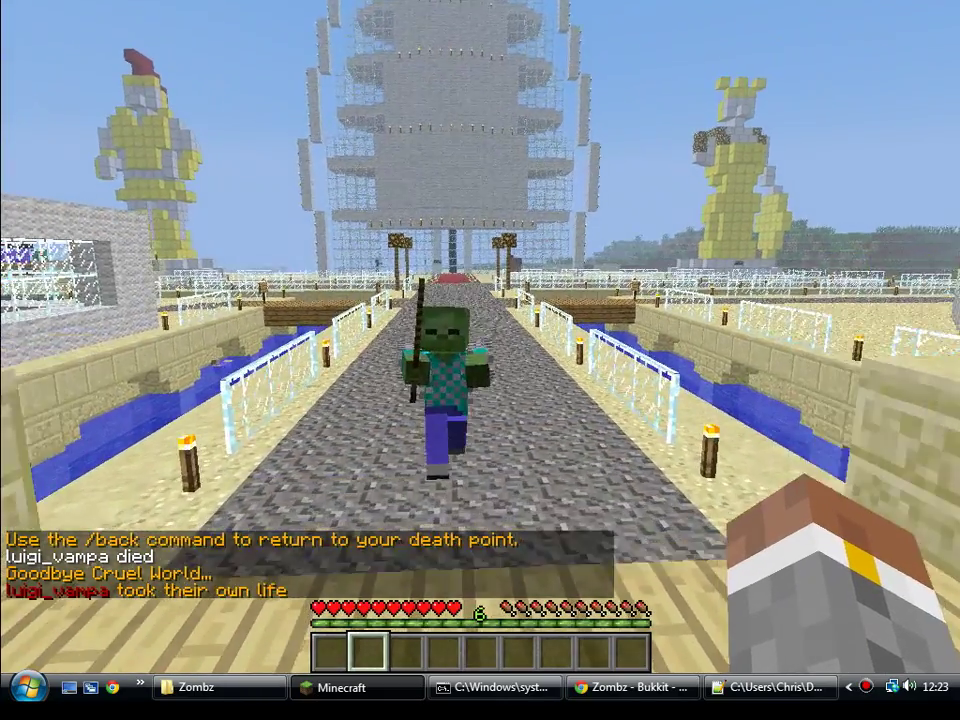
{"action": "left_click", "coordinate": [481, 337]}
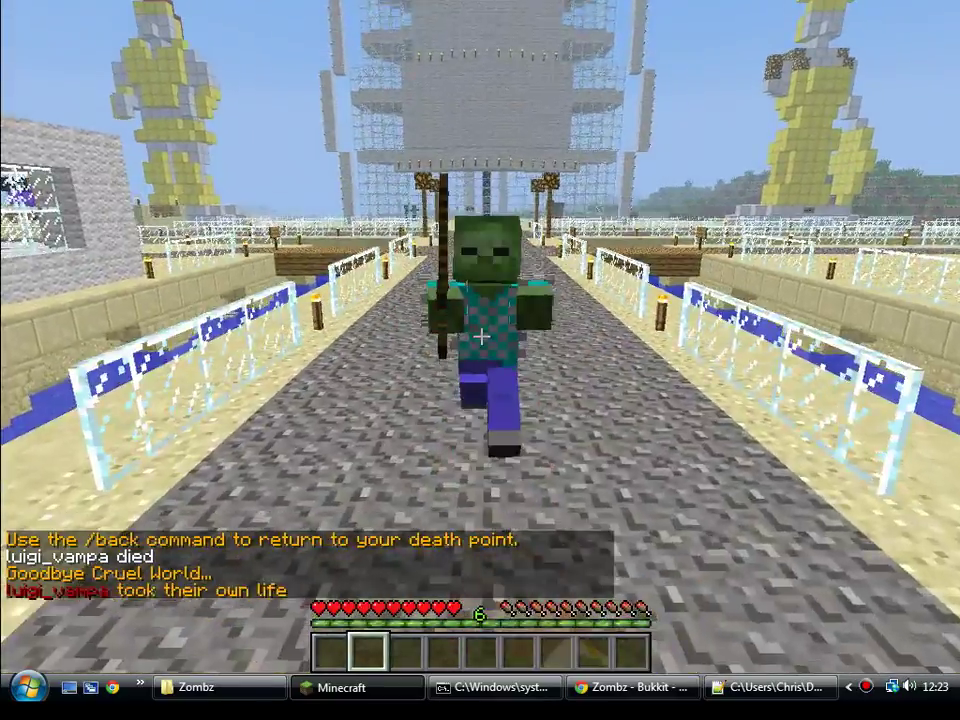
{"action": "left_click", "coordinate": [481, 337]}
{"action": "left_click", "coordinate": [481, 337]}
{"action": "left_click", "coordinate": [481, 337]}
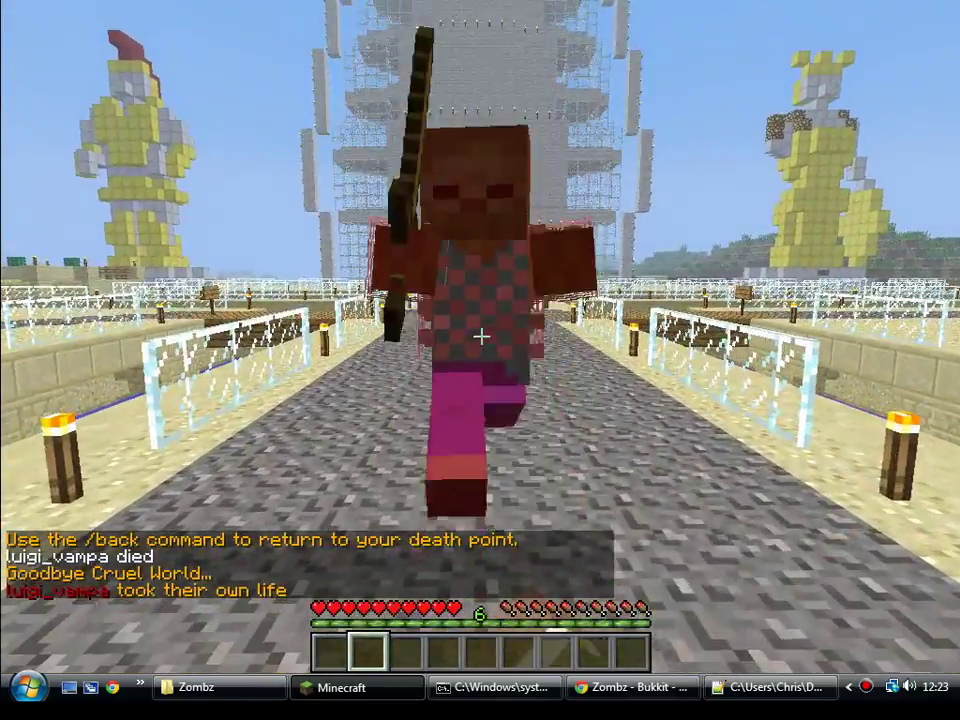
{"action": "left_click", "coordinate": [481, 337]}
{"action": "left_click", "coordinate": [481, 337]}
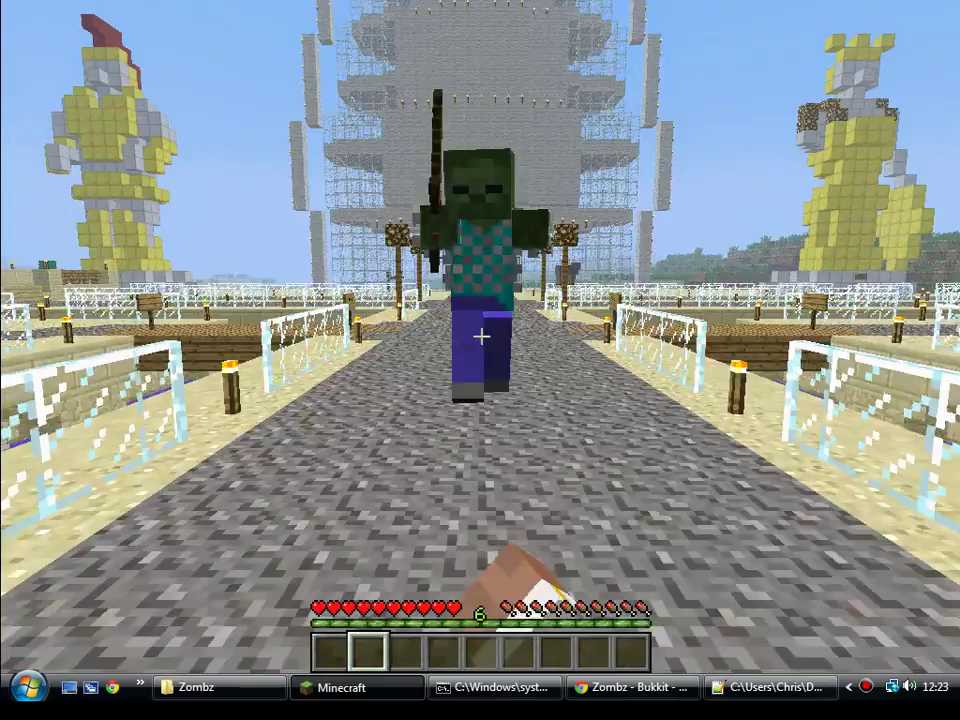
{"action": "key", "text": "s"}
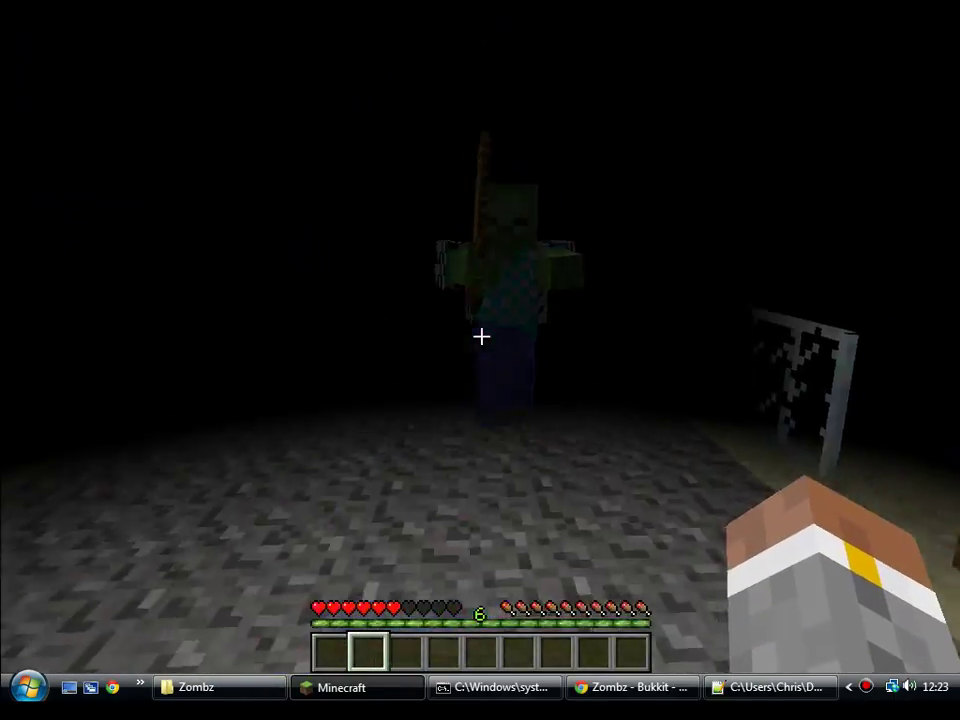
- Keep striking the zombies until they die, then walk down the fenced corridor
{"action": "left_click", "coordinate": [481, 337]}
{"action": "left_click", "coordinate": [481, 337]}
{"action": "left_click", "coordinate": [481, 337]}
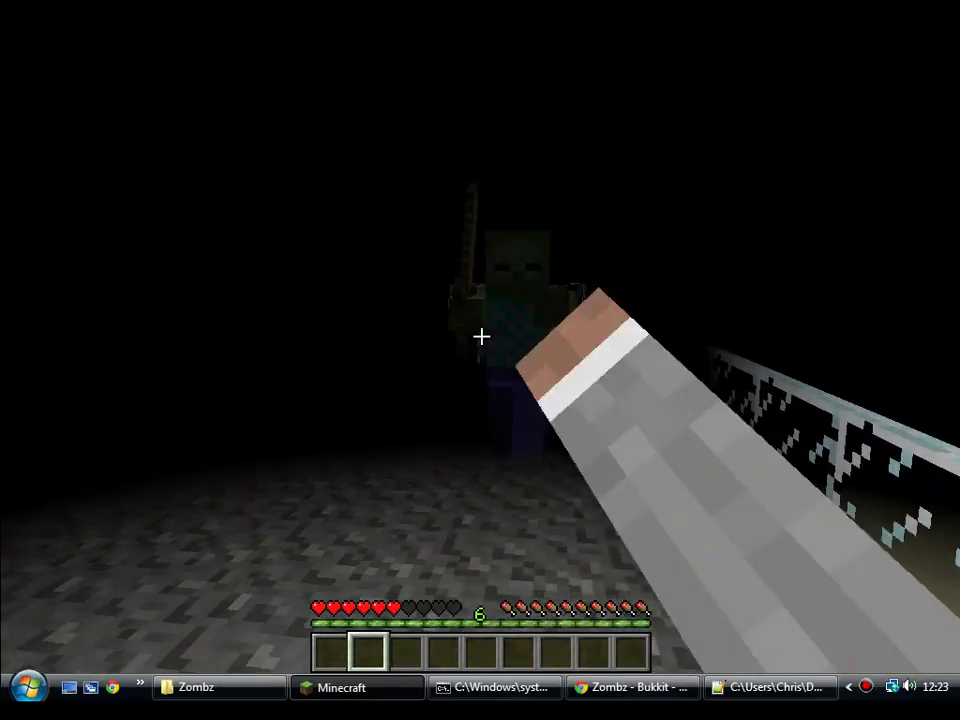
{"action": "left_click", "coordinate": [481, 337]}
{"action": "left_click", "coordinate": [481, 337]}
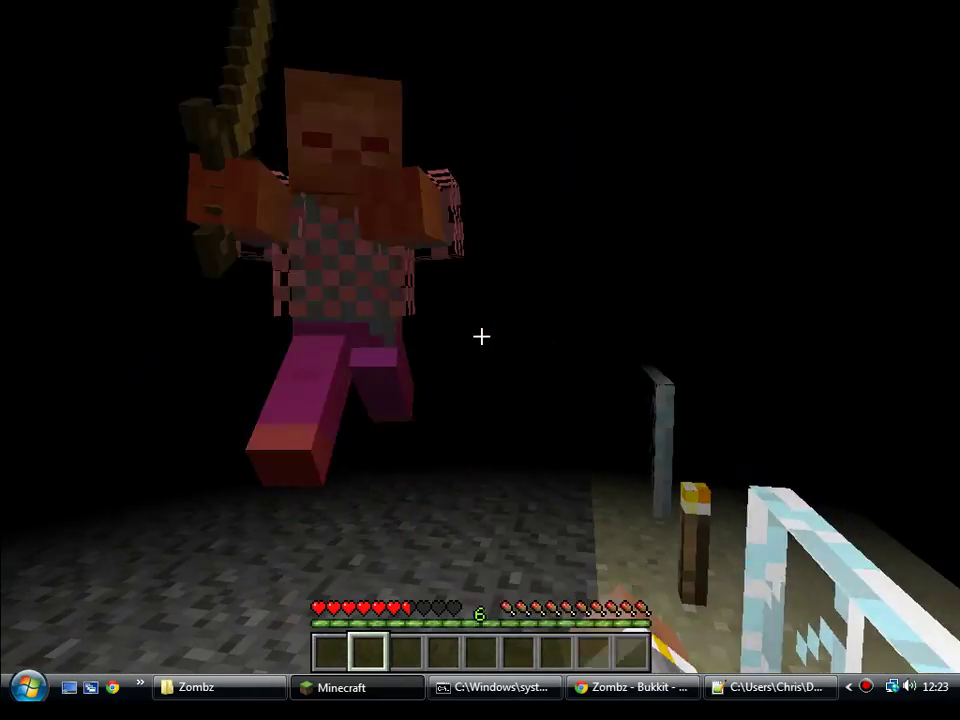
{"action": "left_click", "coordinate": [481, 337]}
{"action": "left_click", "coordinate": [481, 337]}
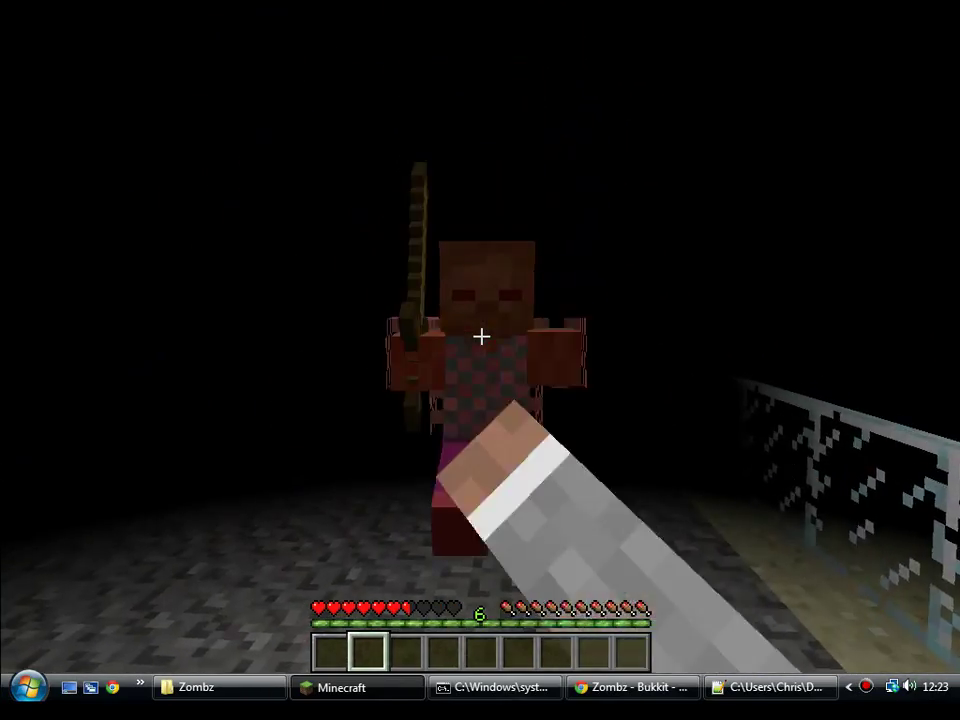
{"action": "left_click", "coordinate": [481, 337]}
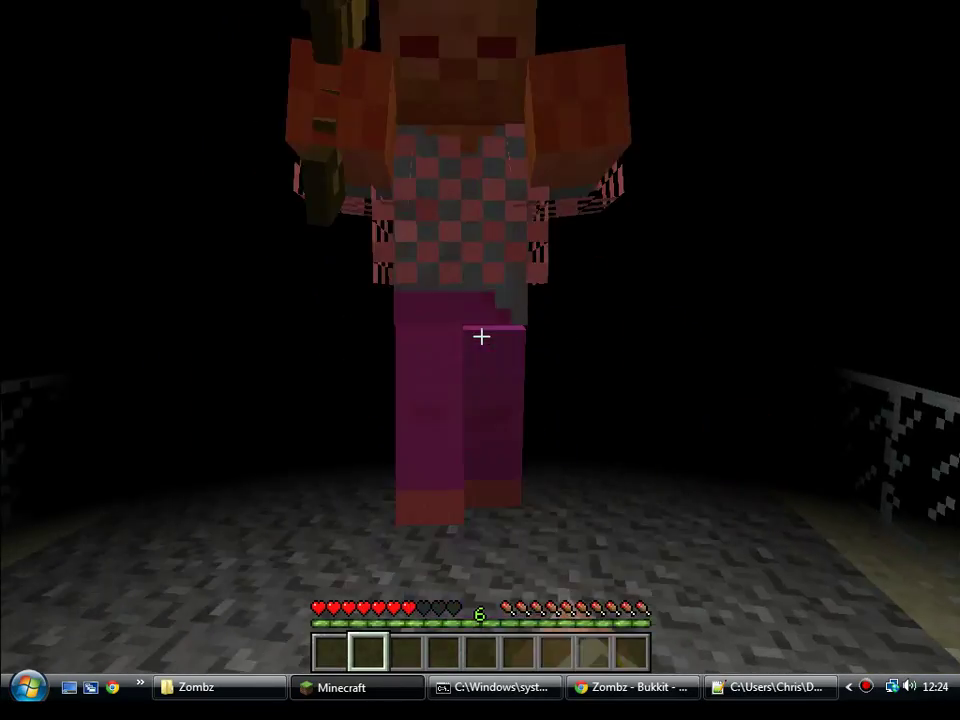
{"action": "left_click", "coordinate": [481, 337]}
{"action": "left_click", "coordinate": [481, 337]}
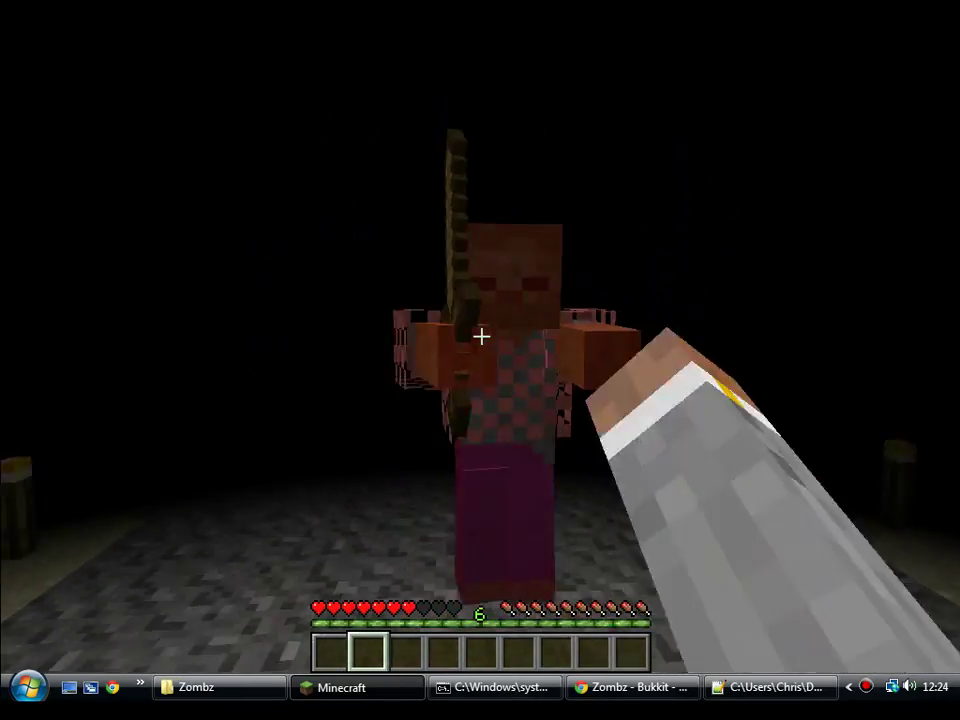
{"action": "left_click", "coordinate": [481, 337]}
{"action": "left_click", "coordinate": [481, 337]}
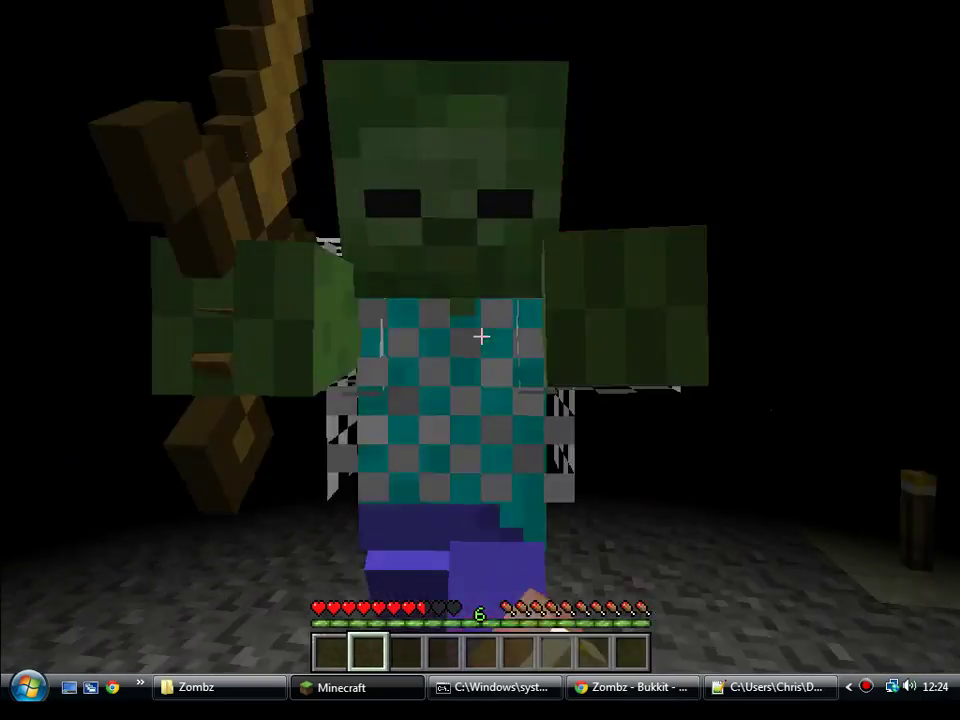
{"action": "left_click", "coordinate": [481, 337]}
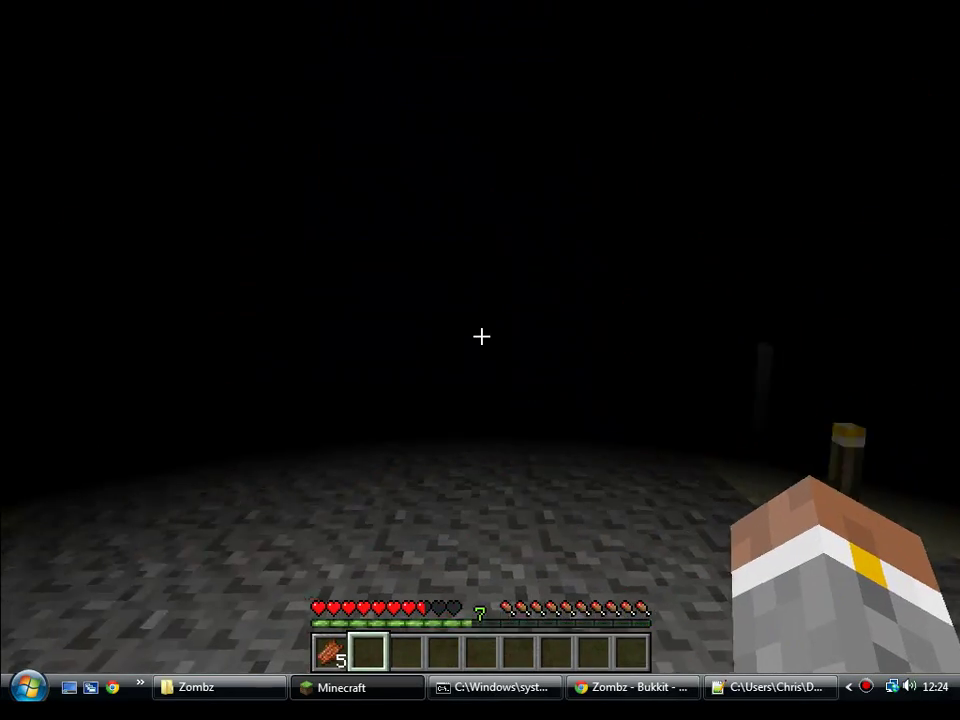
{"action": "key", "text": "w"}
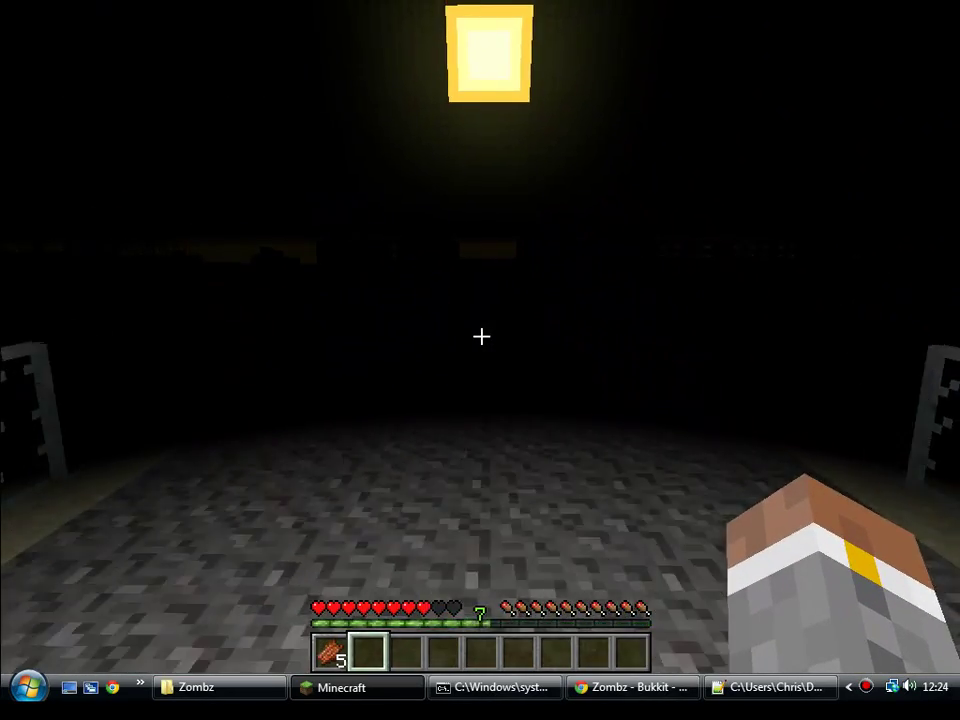
{"action": "key", "text": "slash"}
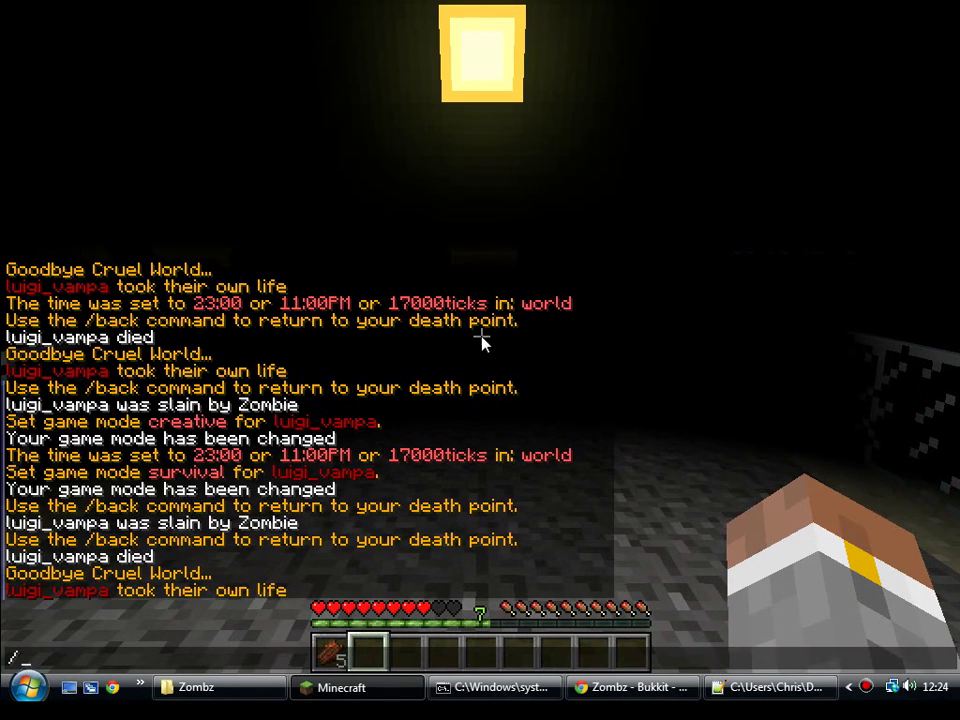
- Switch to creative mode with /gm 1 and fly toward the grassy hills and river
{"action": "type", "text": "gm 1"}
{"action": "key", "text": "Return"}
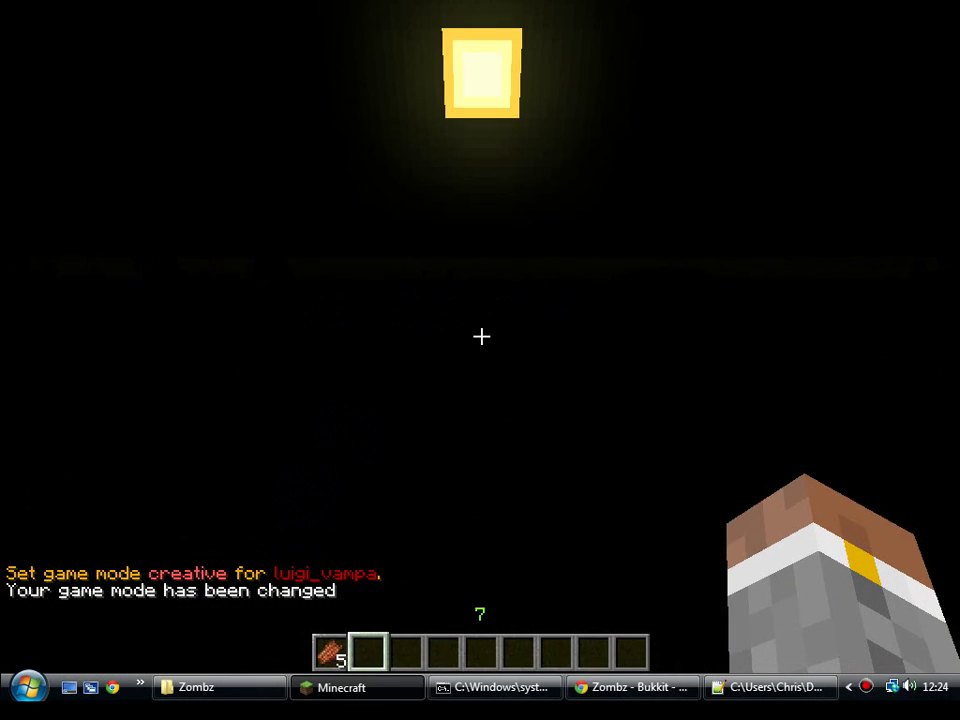
{"action": "key", "text": "w"}
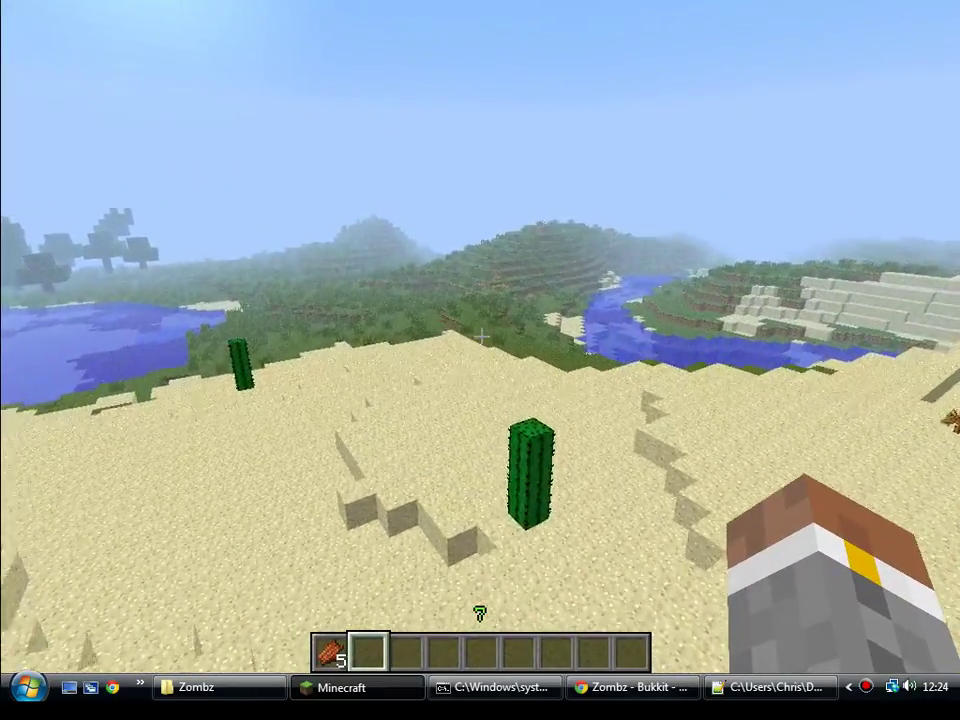
{"action": "key", "text": "w"}
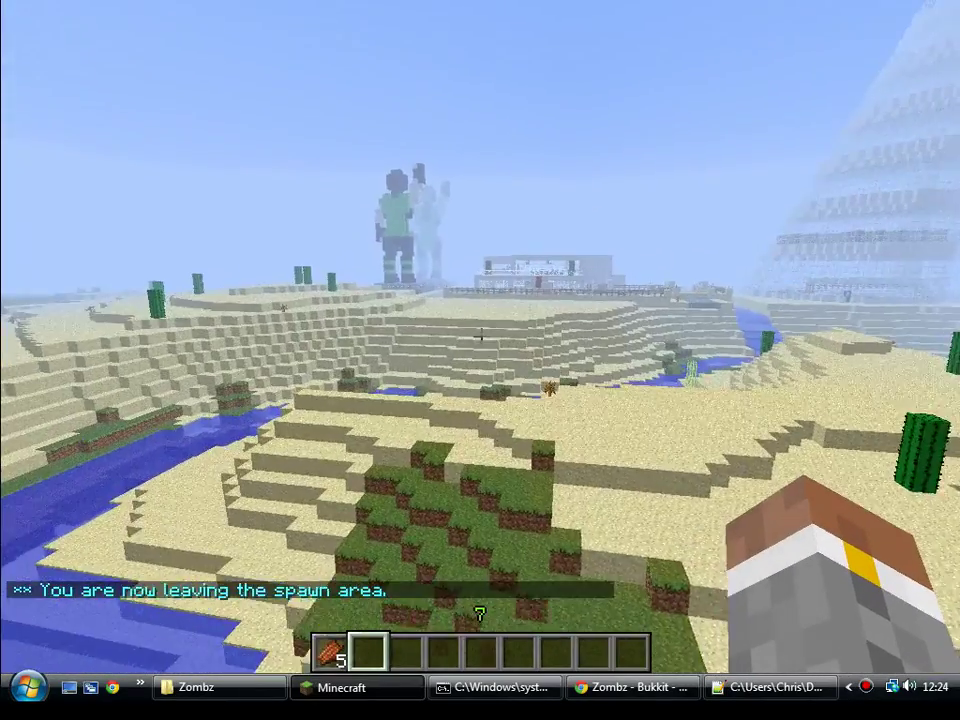
- Teleport back to spawn with /spawn and pause the game
{"action": "type", "text": "/spawn"}
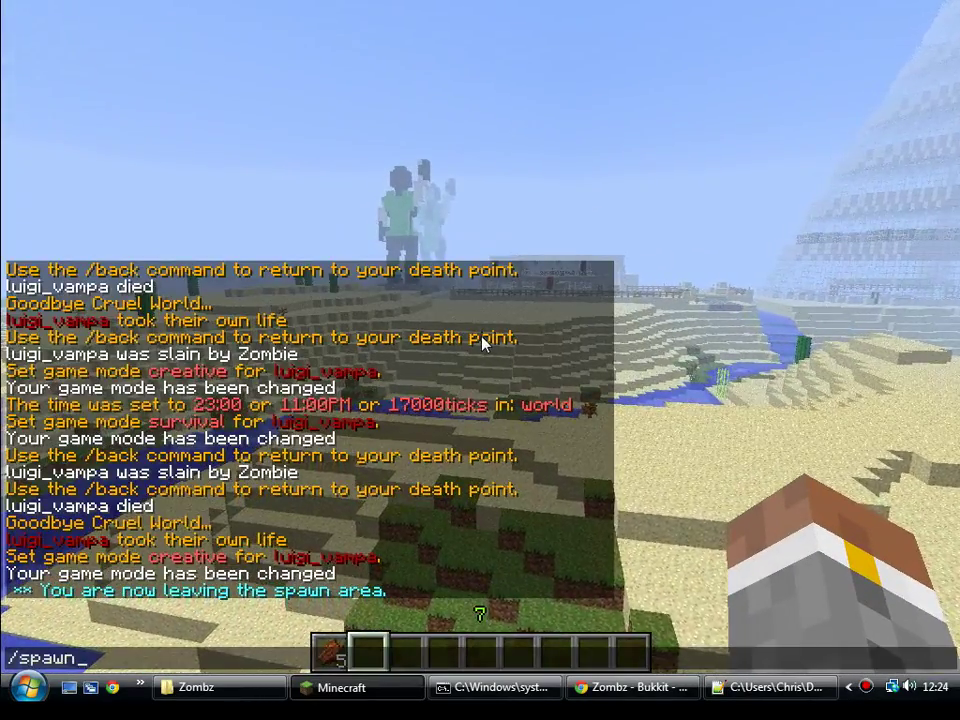
{"action": "key", "text": "Return"}
{"action": "key", "text": "Escape"}
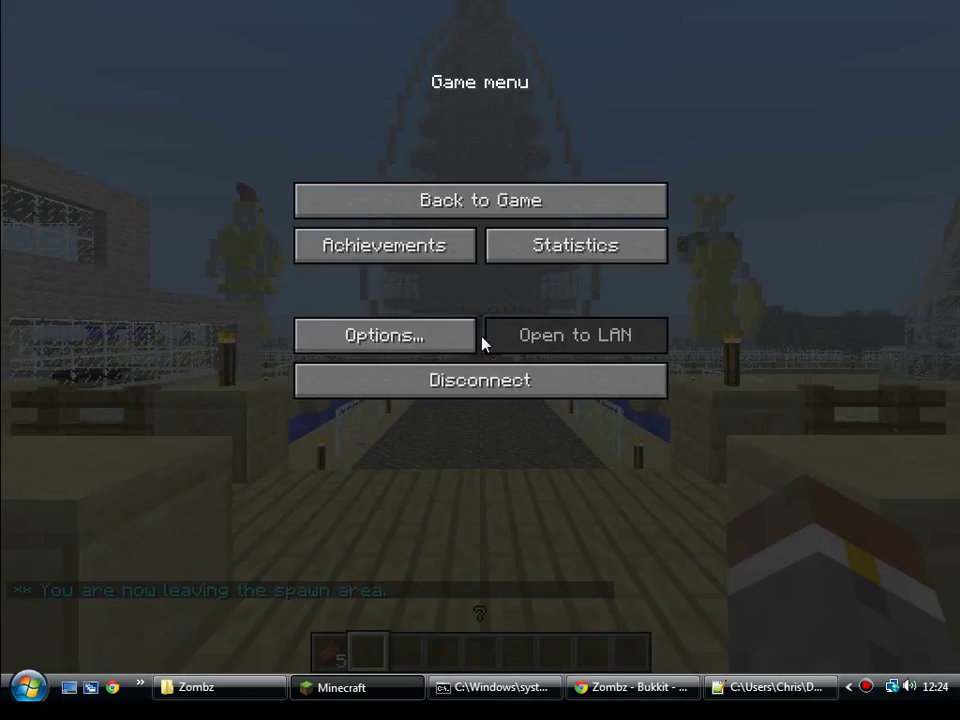
- Return to the Zombz page in Chrome and highlight the note about upcoming updates
{"action": "left_click", "coordinate": [681, 707]}
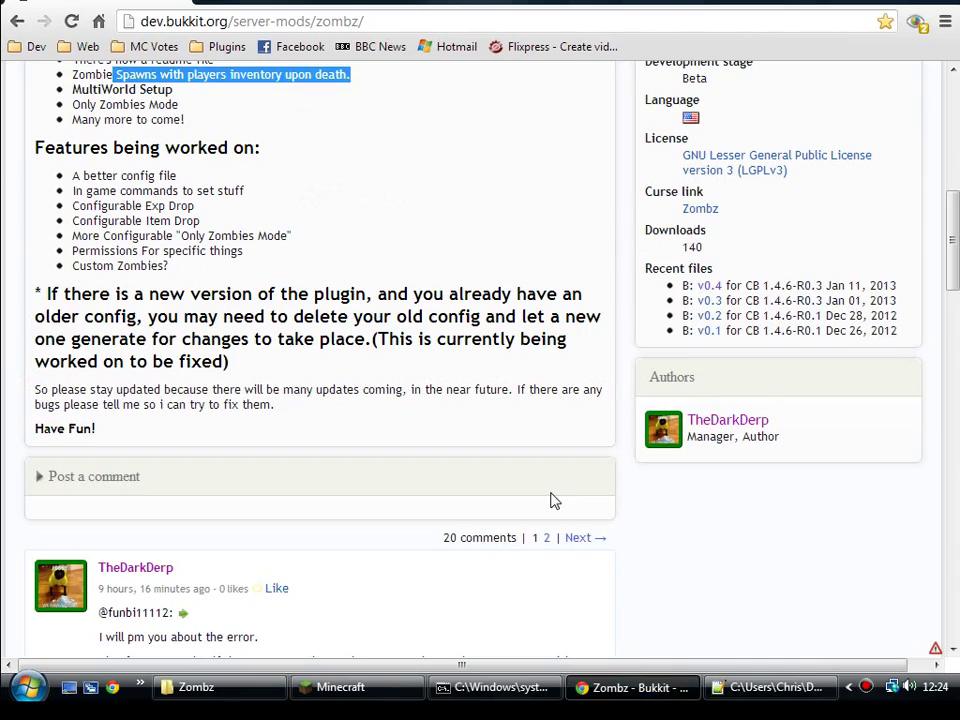
{"action": "scroll", "coordinate": [500, 486], "scroll_direction": "up", "scroll_amount": 4}
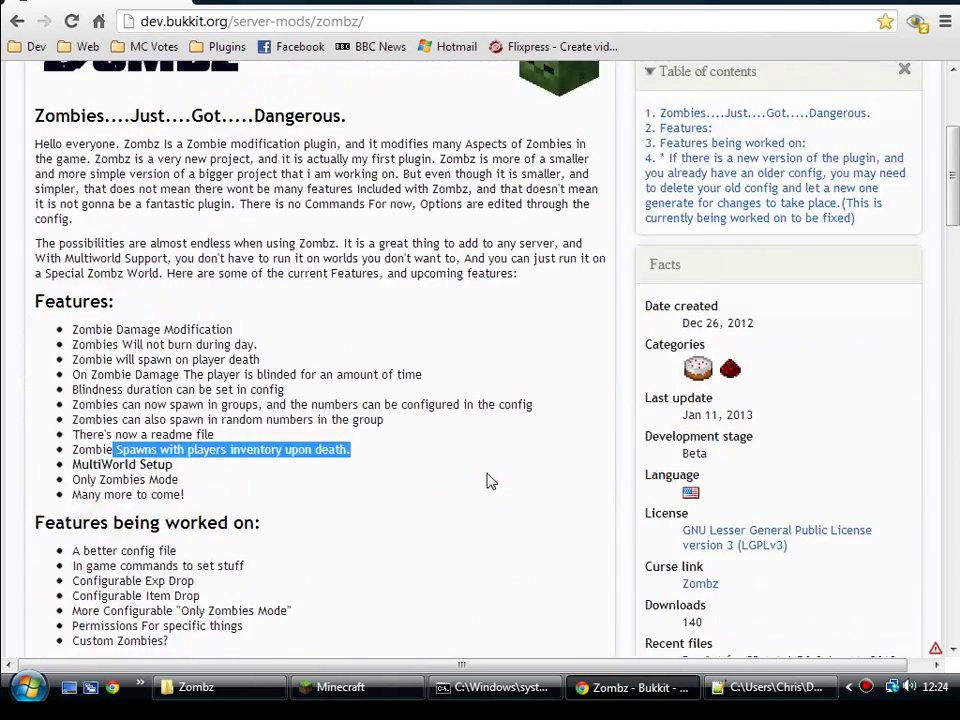
{"action": "scroll", "coordinate": [470, 478], "scroll_direction": "down", "scroll_amount": 3}
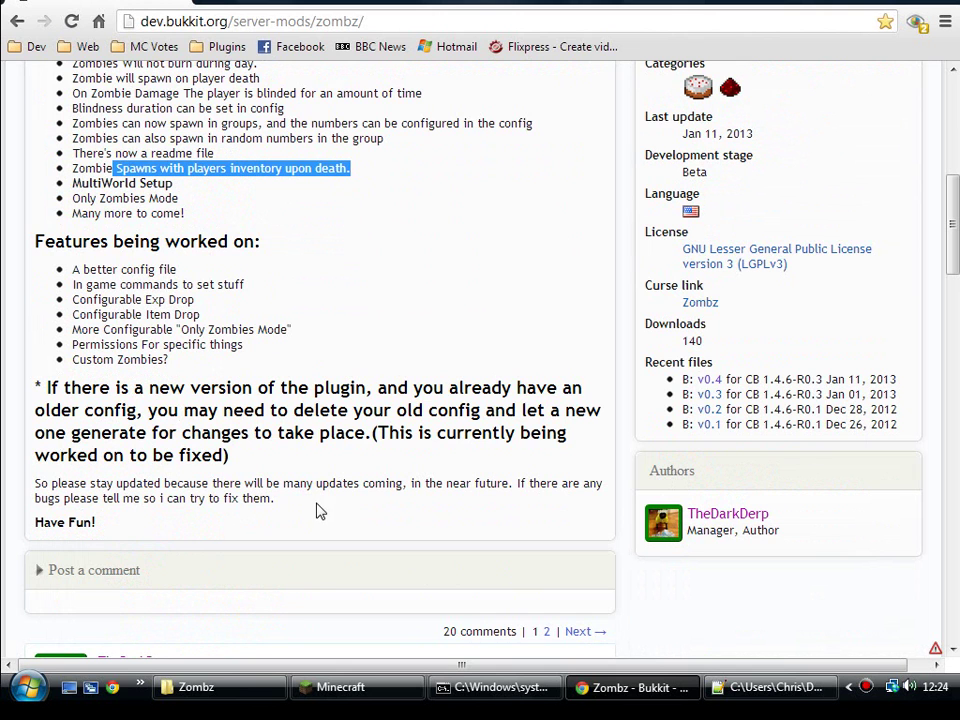
{"action": "left_click_drag", "start_coordinate": [51, 483], "coordinate": [334, 484]}
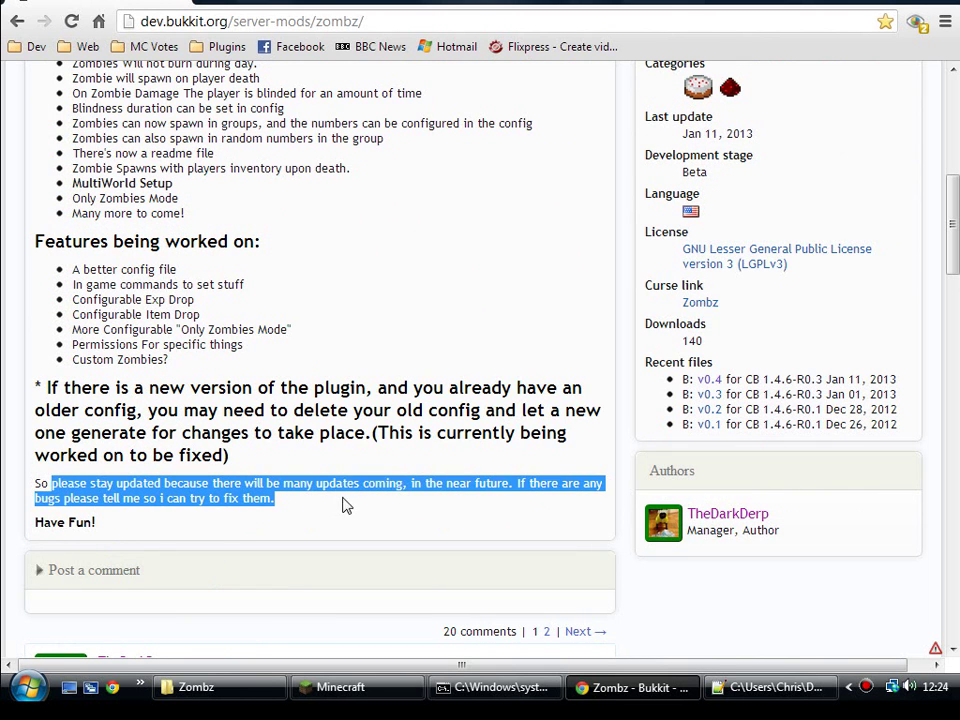
{"action": "scroll", "coordinate": [344, 505], "scroll_direction": "up", "scroll_amount": 6}
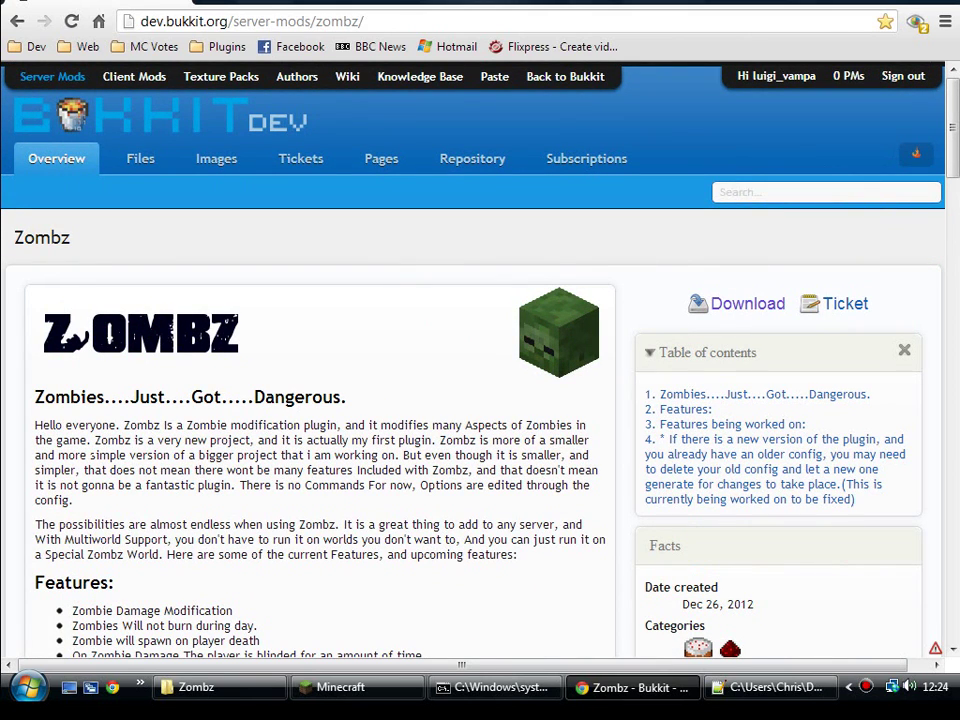
- Highlight part of the intro paragraph and select the ZOMBZ logo image
{"action": "left_click_drag", "start_coordinate": [95, 455], "coordinate": [403, 470]}
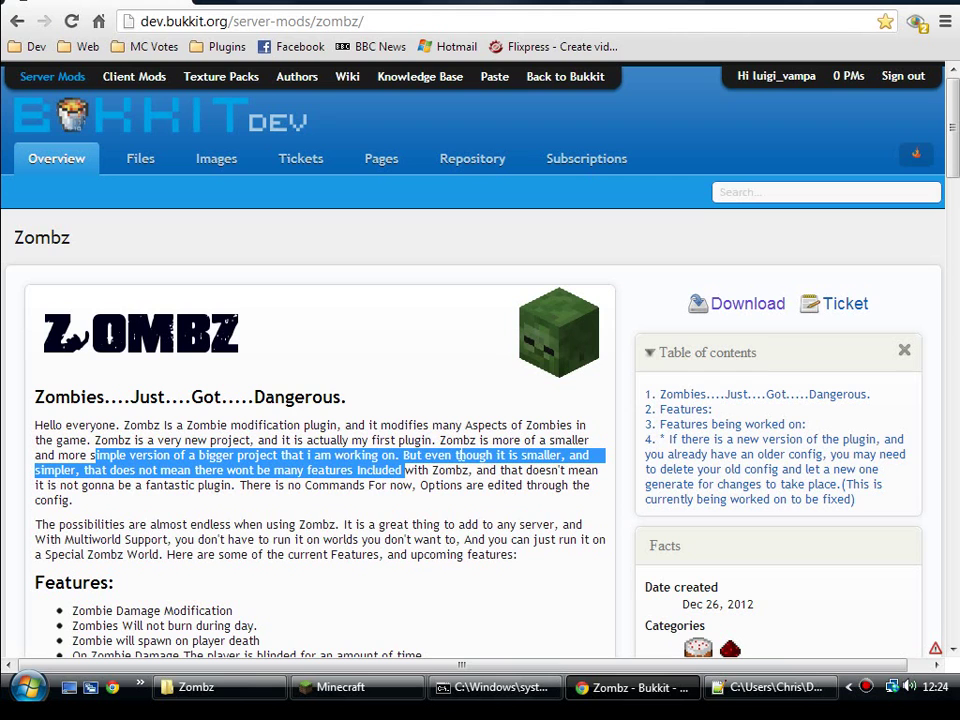
{"action": "scroll", "coordinate": [480, 400], "scroll_direction": "down", "scroll_amount": 1}
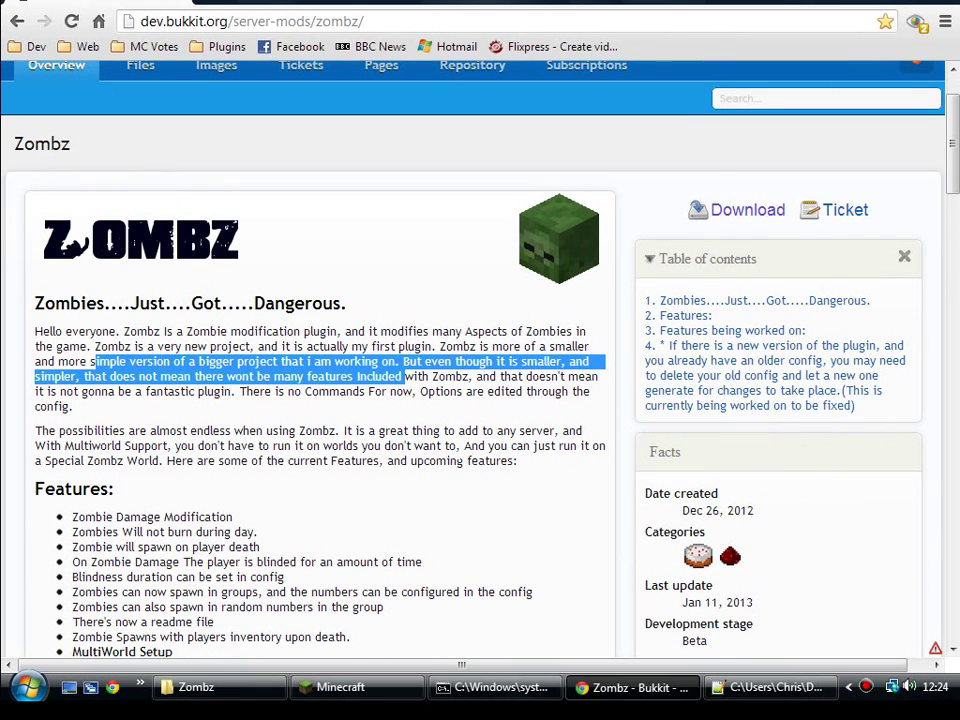
{"action": "left_click", "coordinate": [133, 258]}
{"action": "double_click", "coordinate": [133, 258]}
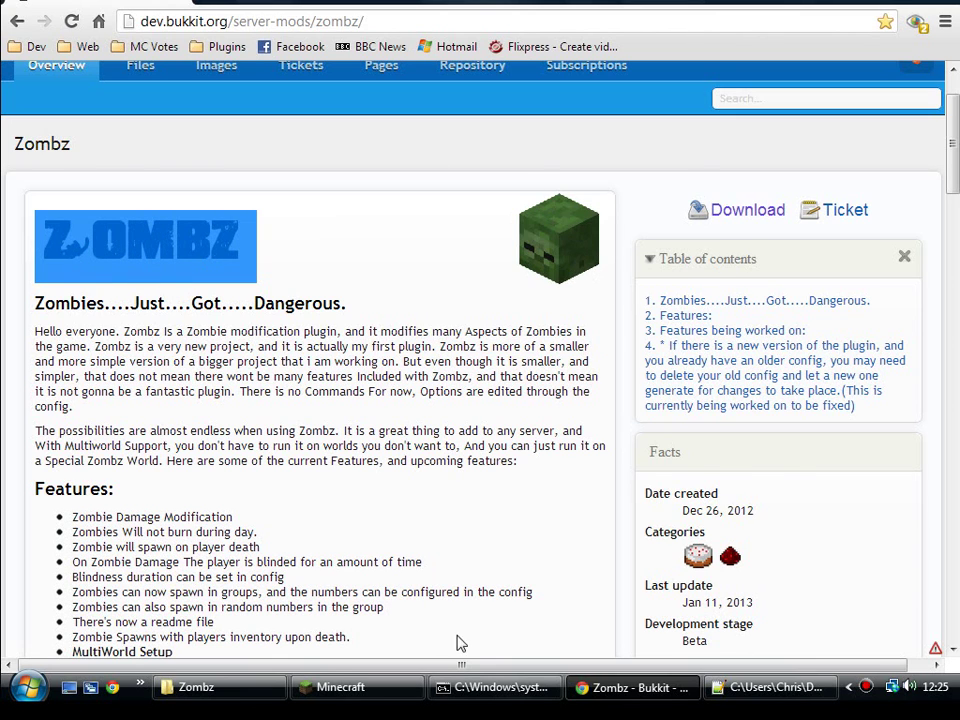
- Scroll through the rest of the Zombz page, then bring paused Minecraft back up
{"action": "scroll", "coordinate": [460, 643], "scroll_direction": "down", "scroll_amount": 5}
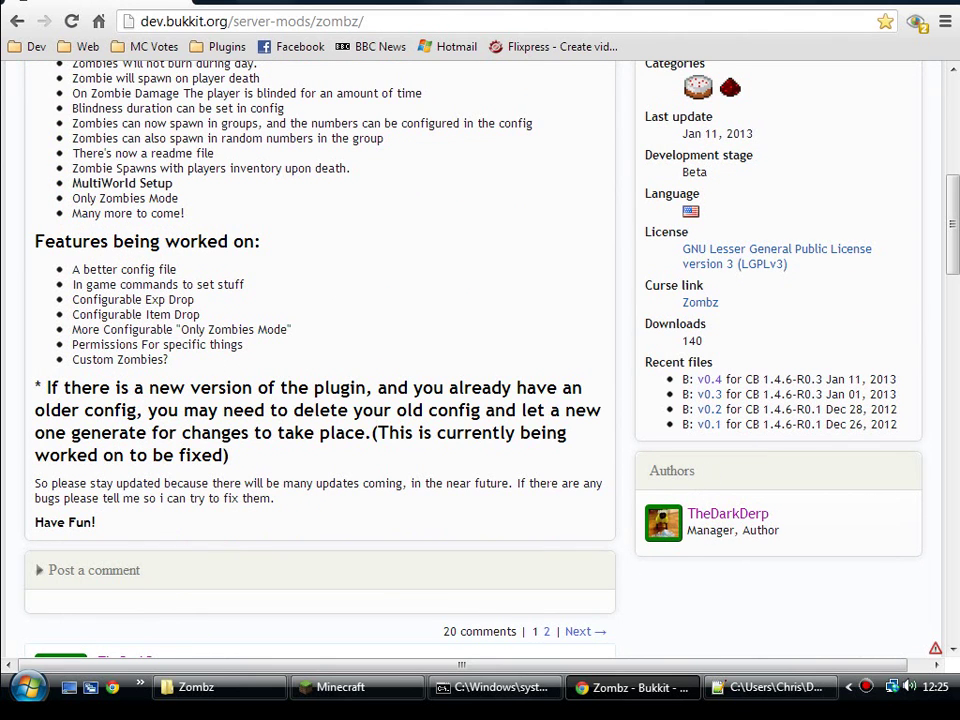
{"action": "scroll", "coordinate": [553, 486], "scroll_direction": "up", "scroll_amount": 3}
{"action": "scroll", "coordinate": [553, 486], "scroll_direction": "down", "scroll_amount": 3}
{"action": "scroll", "coordinate": [548, 514], "scroll_direction": "up", "scroll_amount": 5}
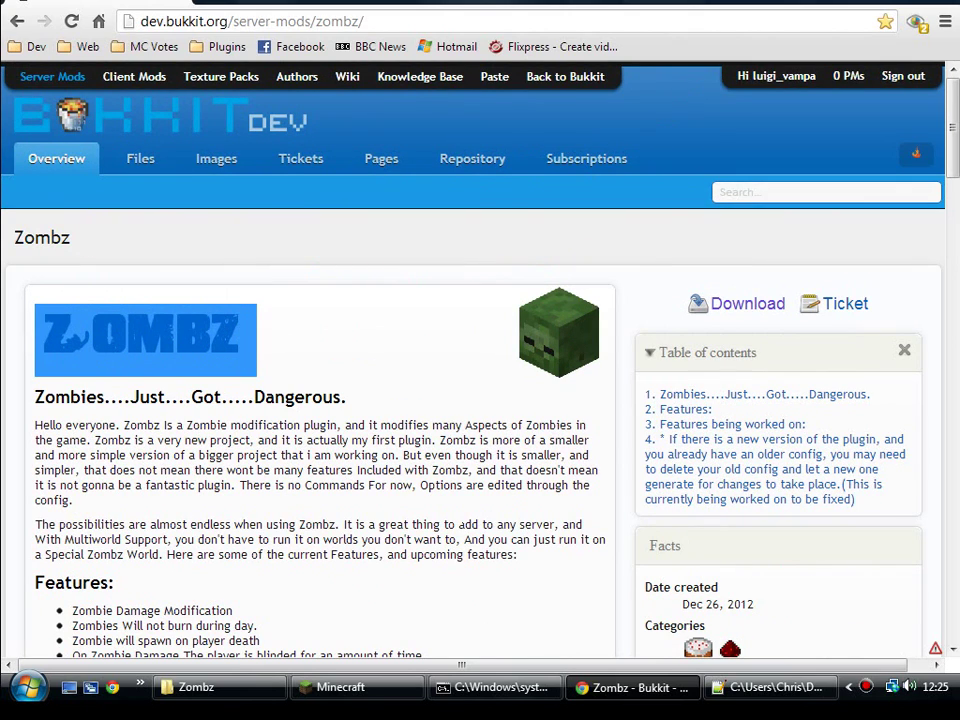
{"action": "scroll", "coordinate": [462, 521], "scroll_direction": "down", "scroll_amount": 3}
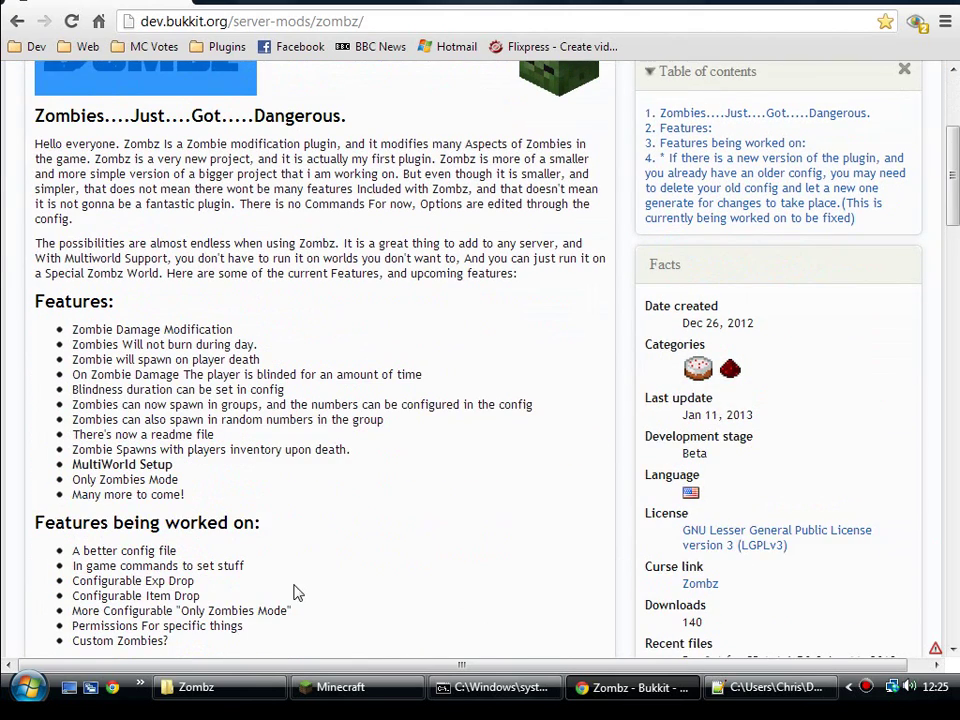
{"action": "scroll", "coordinate": [297, 592], "scroll_direction": "up", "scroll_amount": 3}
{"action": "left_click", "coordinate": [352, 690]}
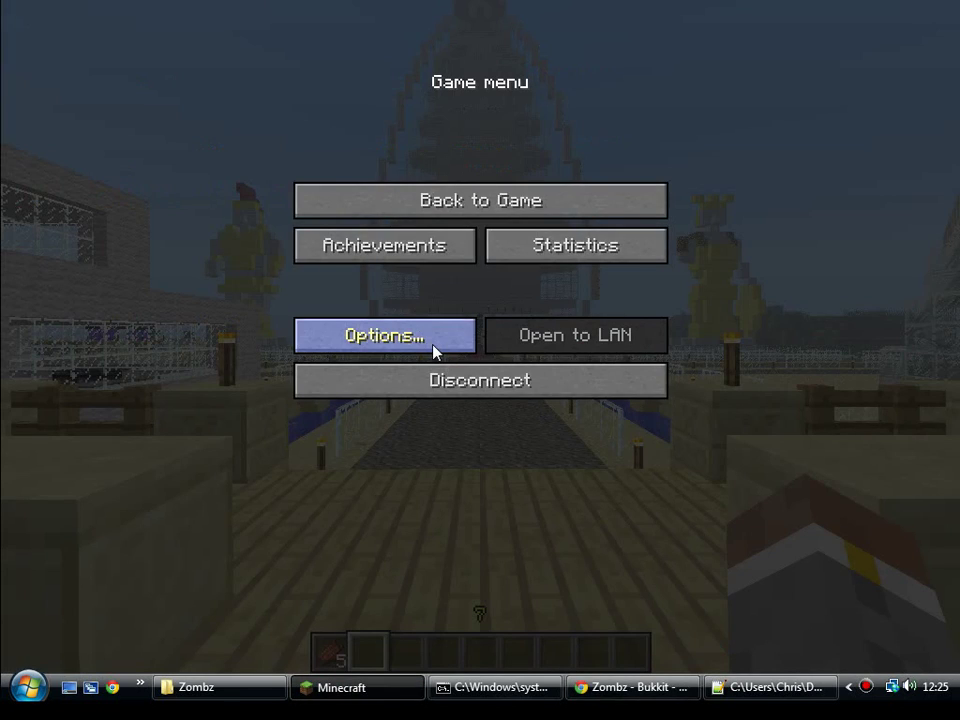